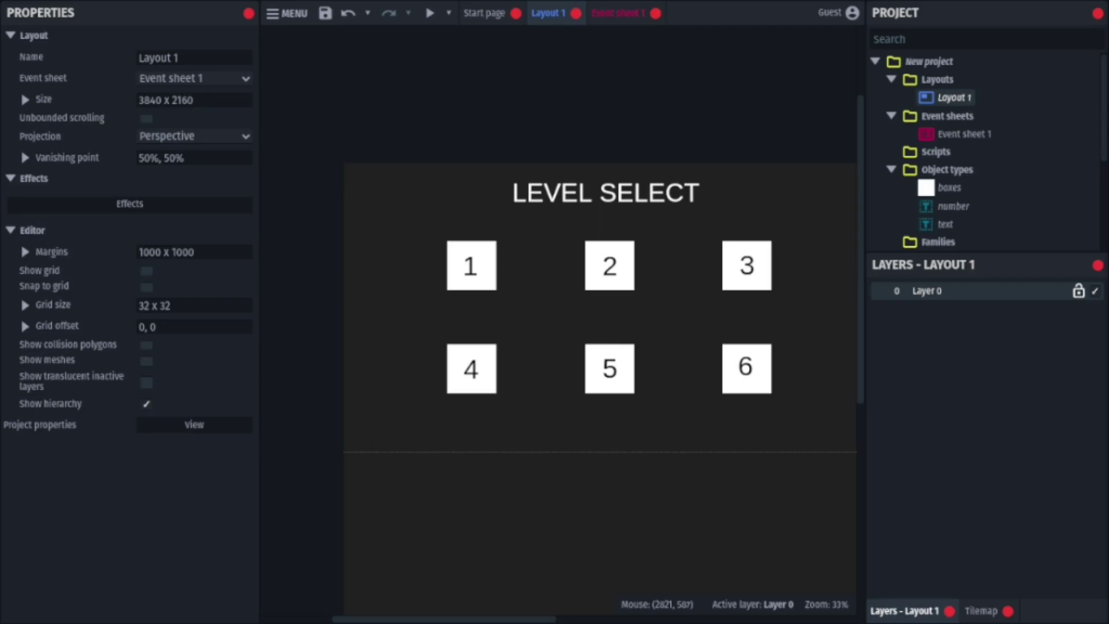
Select box 1's number text and white box sprite on the layout, then clear the selection
left_click(472, 266)
left_click(580, 408)
left_click(454, 257)
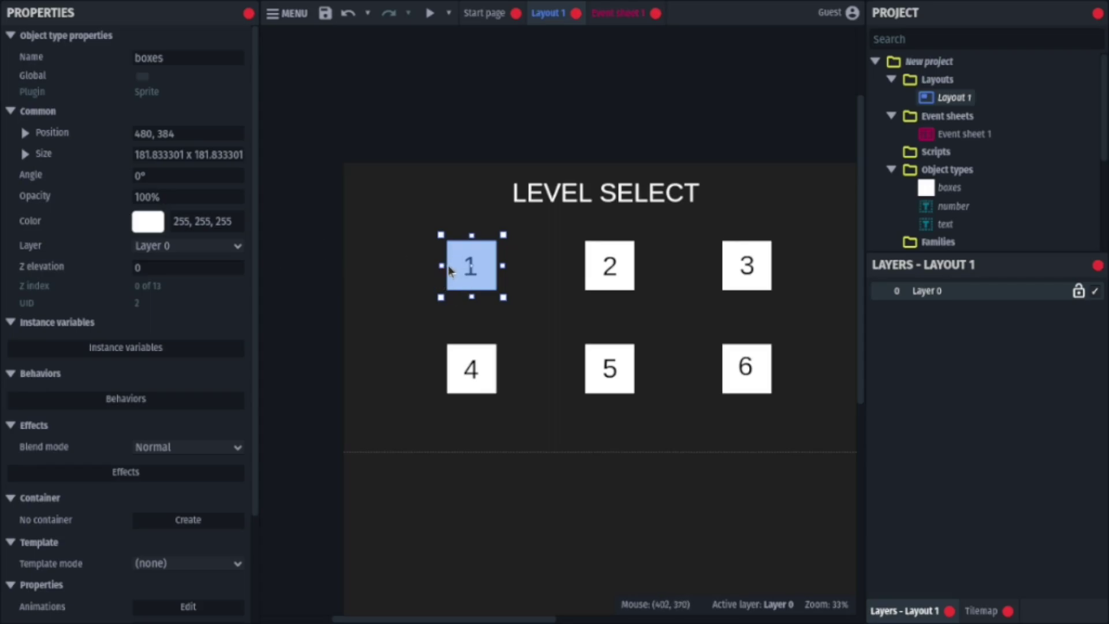
left_click(436, 218)
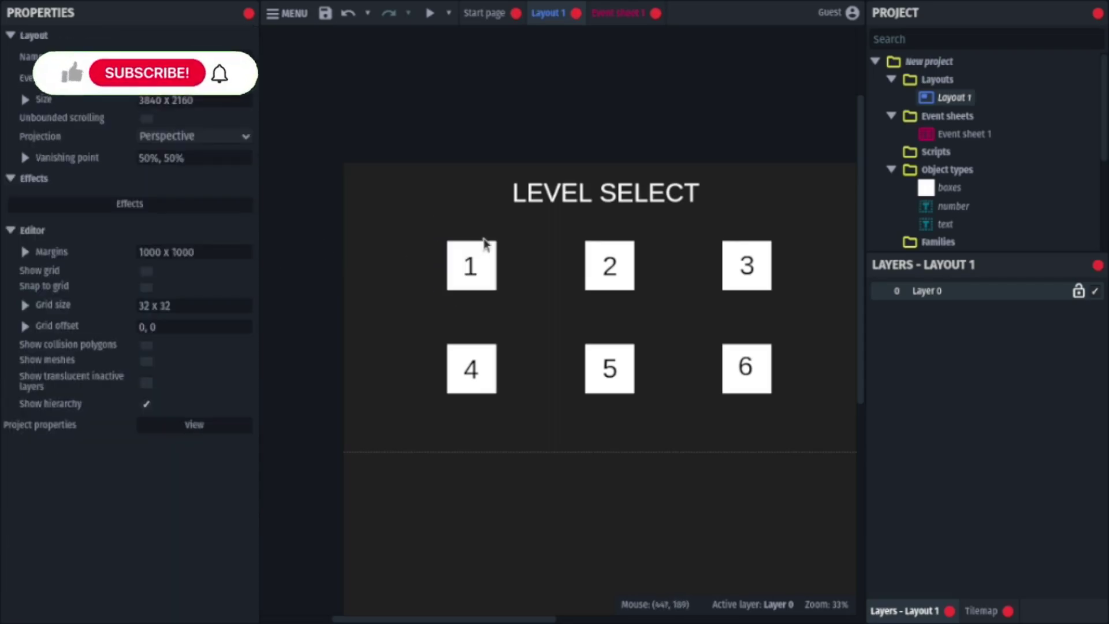
left_click(464, 264)
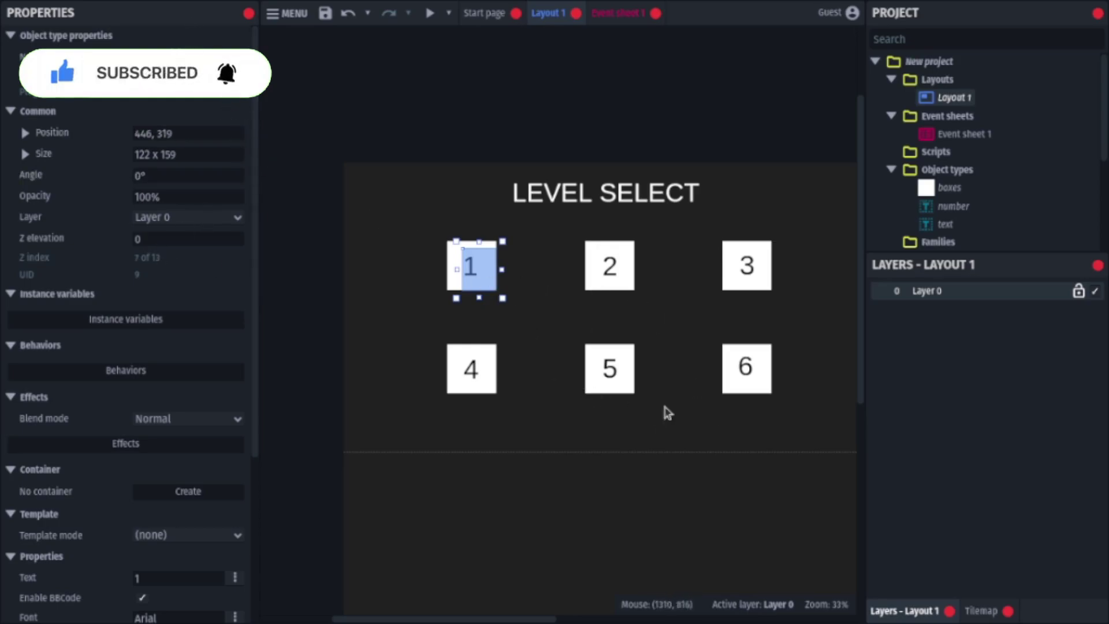
scroll(136, 383, "down", 4)
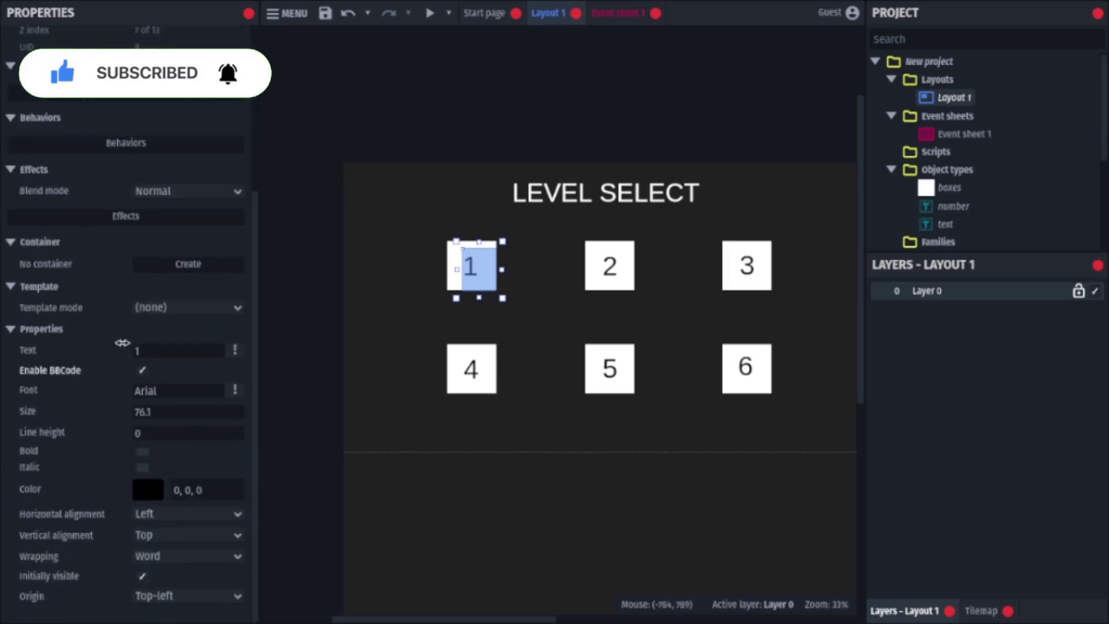
left_click(397, 214)
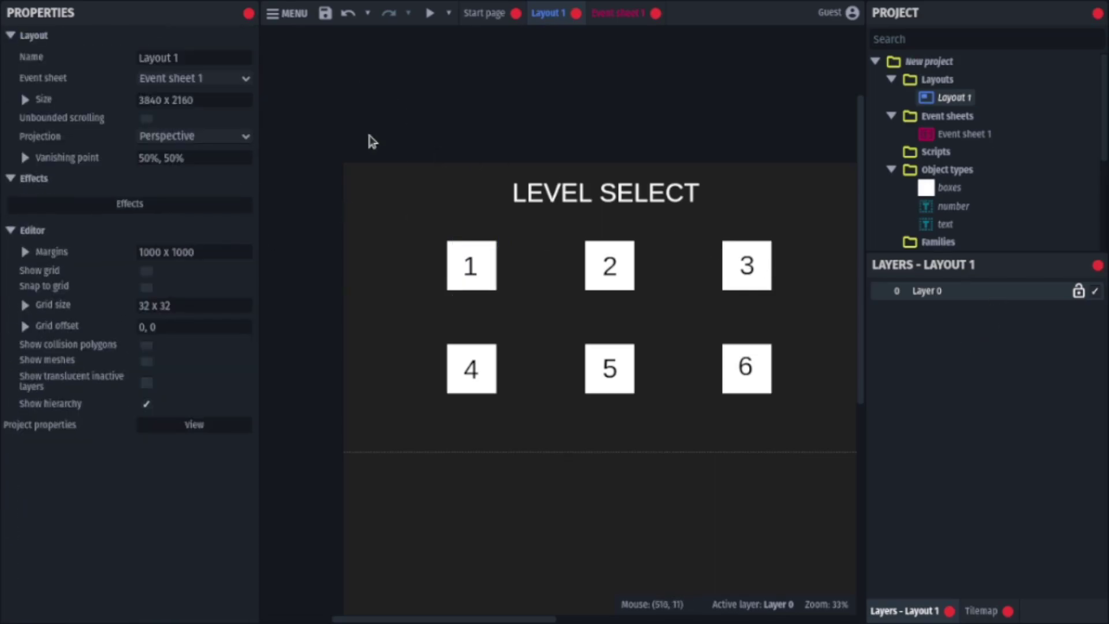
Insert a Mouse object into the project by searching 'mou'
right_click(431, 155)
left_click(435, 167)
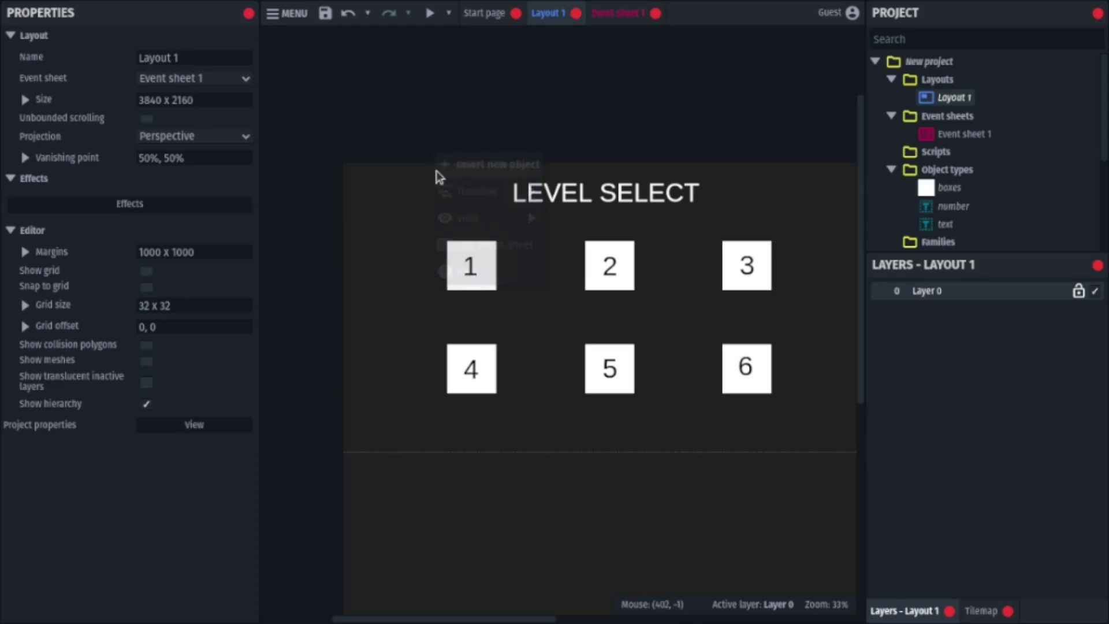
type("mou")
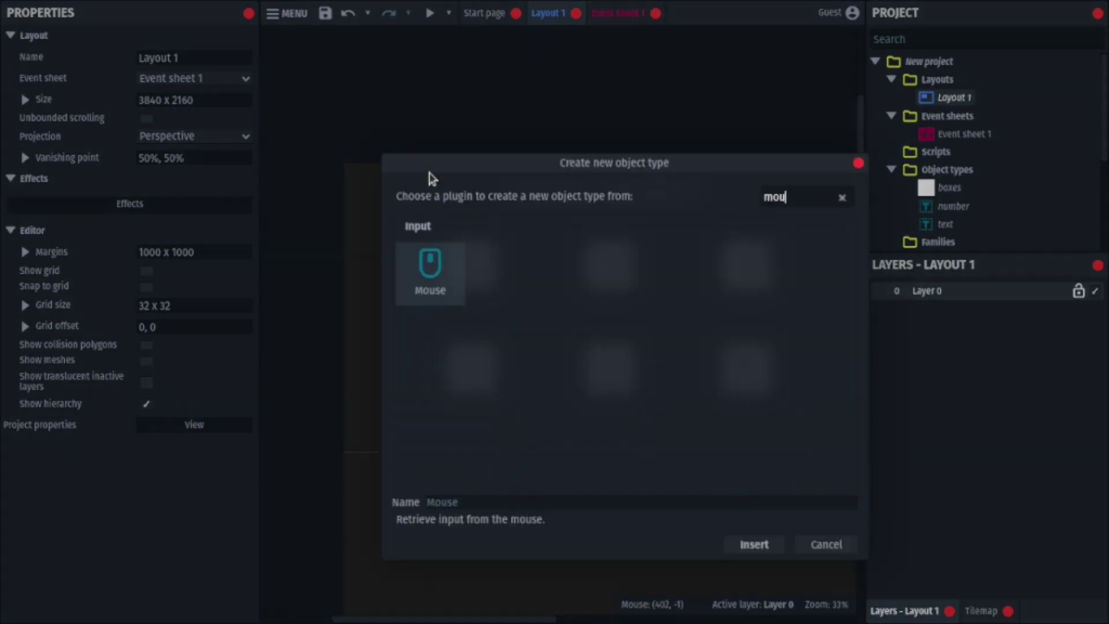
key("Return")
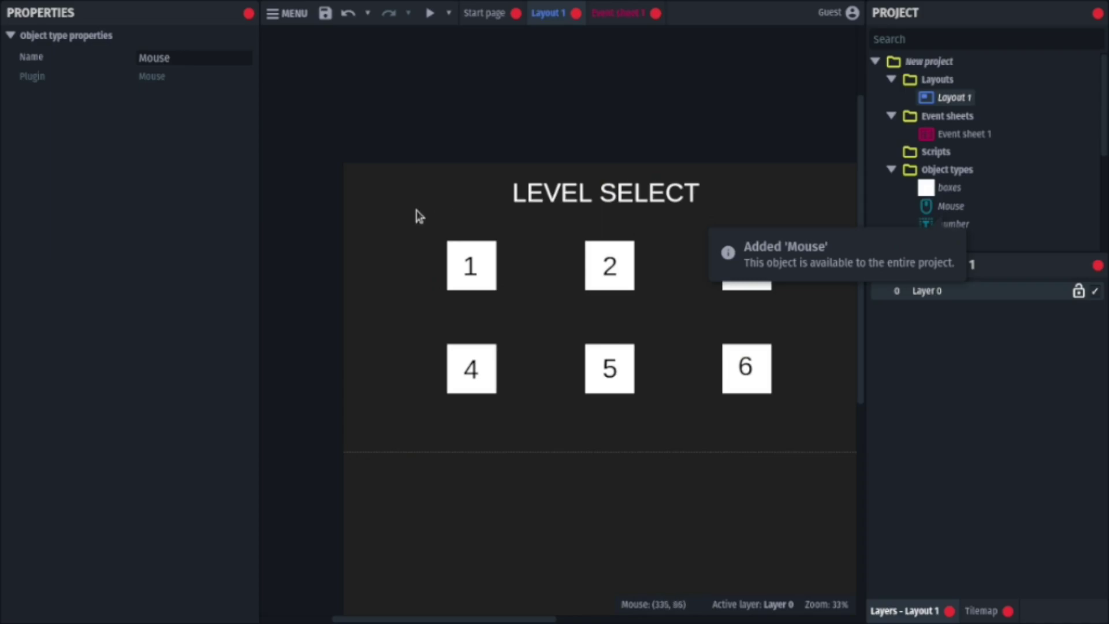
Add a Number instance variable named 'value' to box 1's number text object
left_click(471, 276)
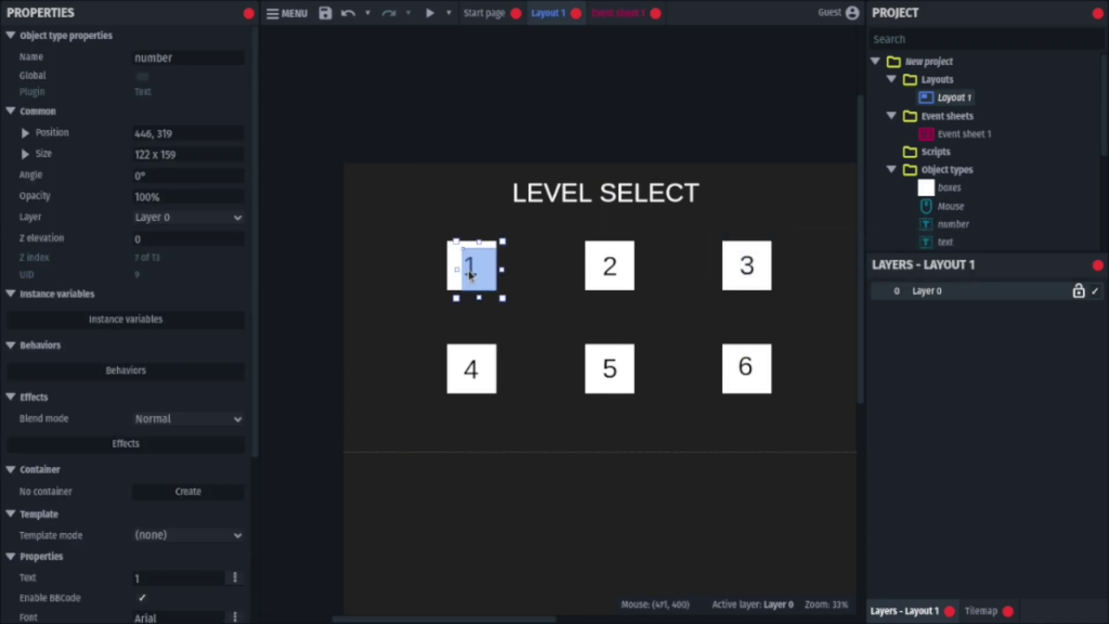
left_click(149, 318)
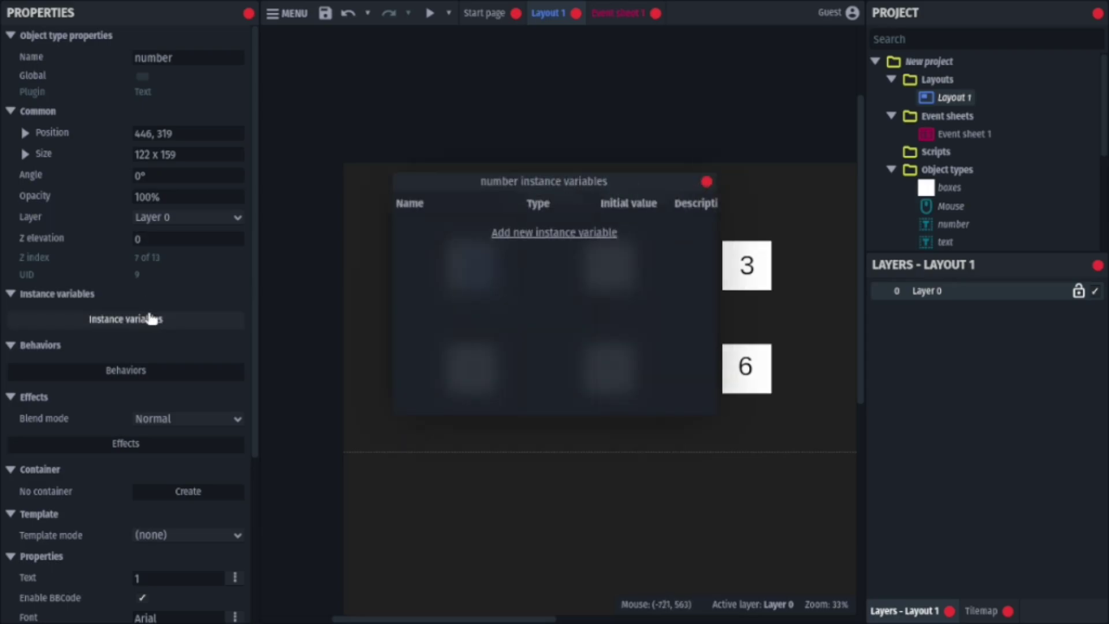
left_click(532, 235)
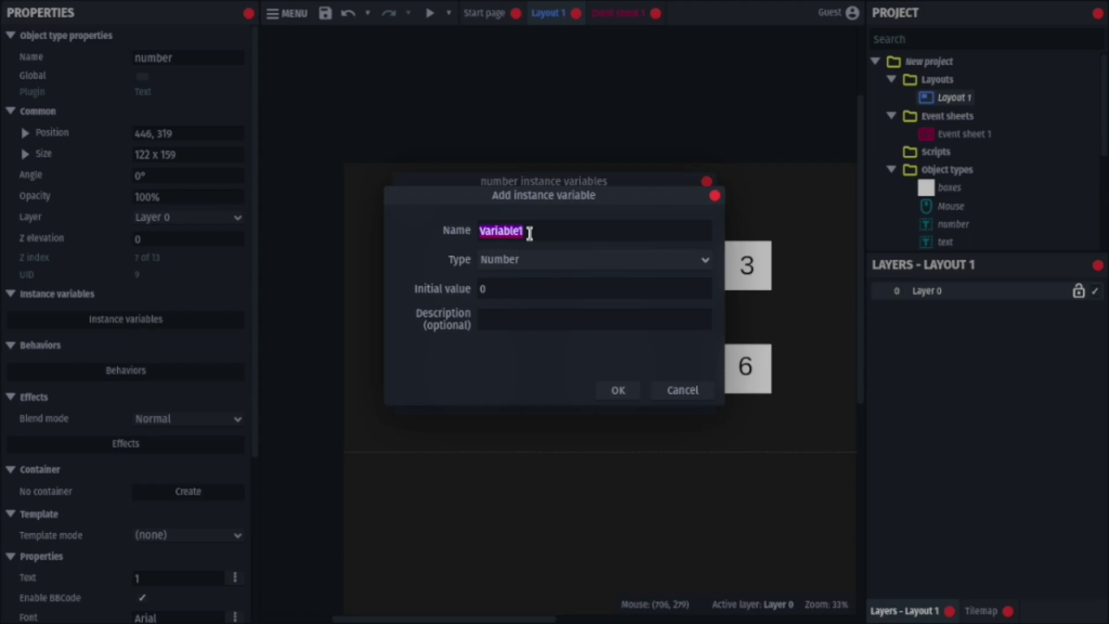
type("value")
key("Return")
key("Return")
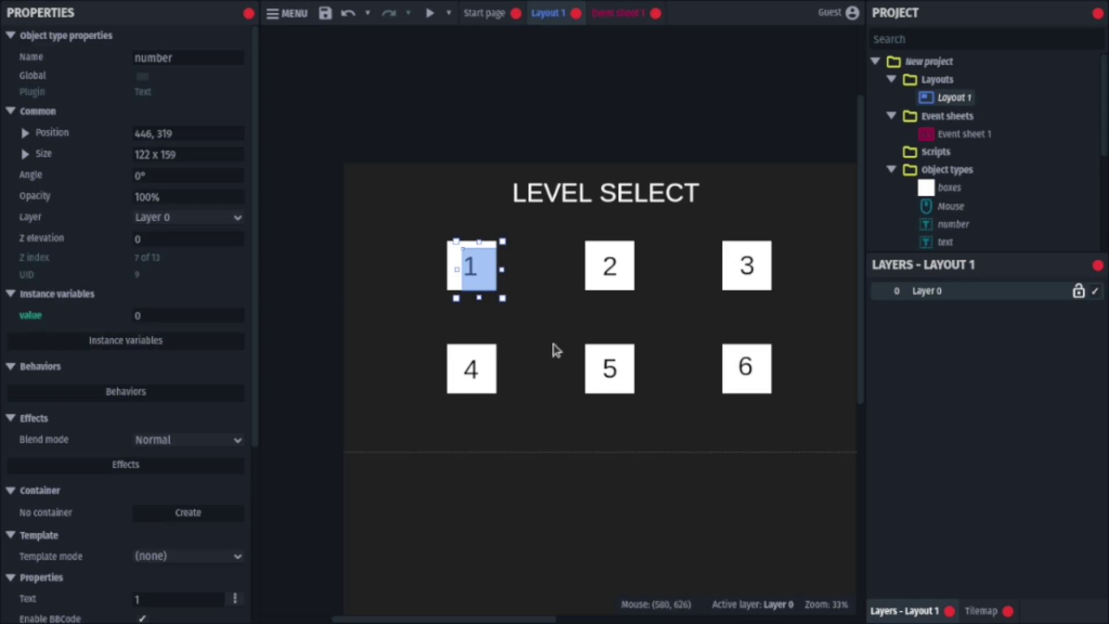
Set box 1's value variable to 1 and box 2's to 2, then switch to Event sheet 1
left_click(159, 313)
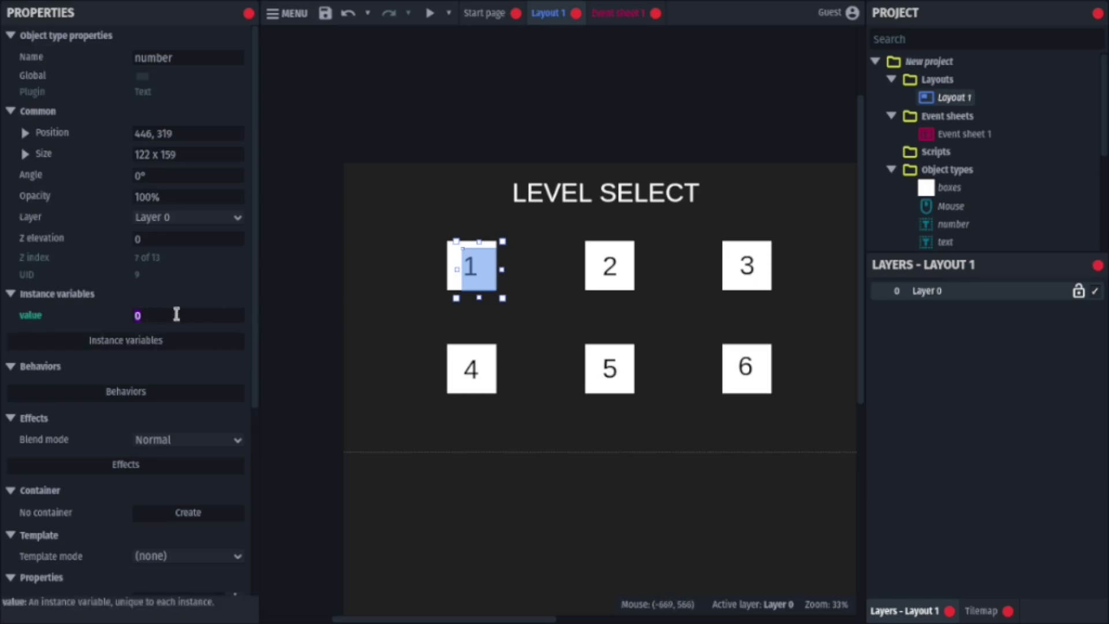
type("1")
left_click(624, 279)
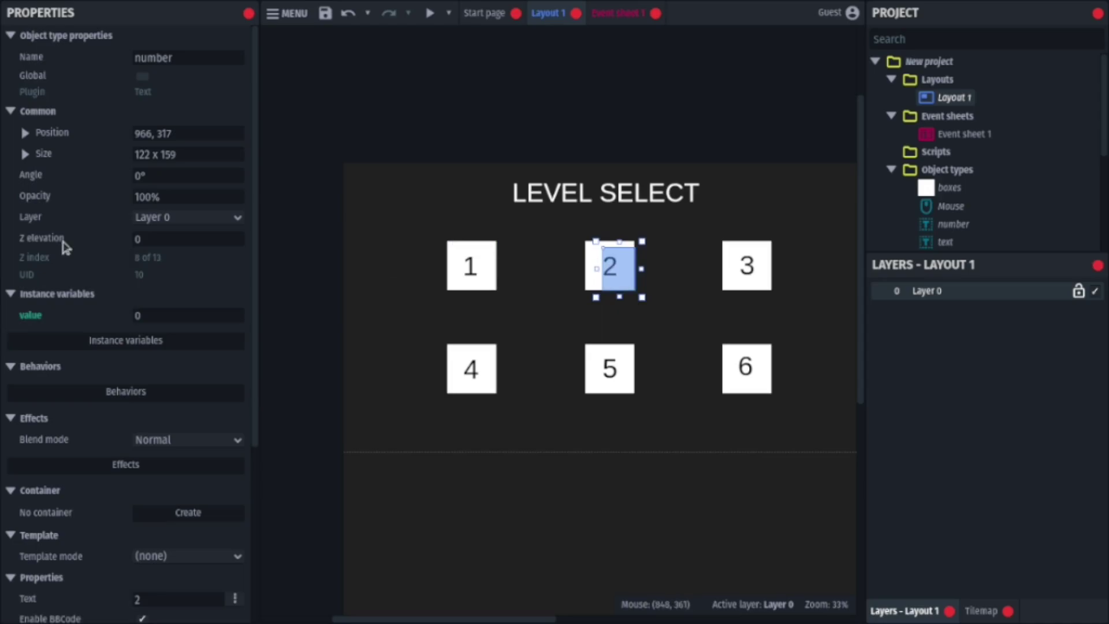
left_click(187, 315)
type("2")
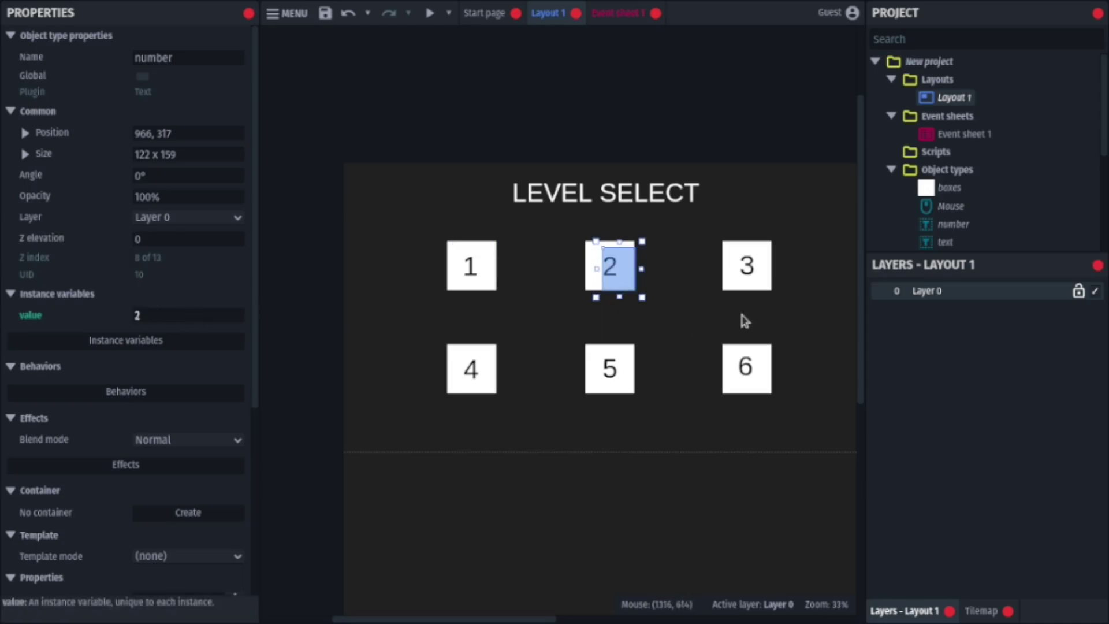
left_click(746, 368)
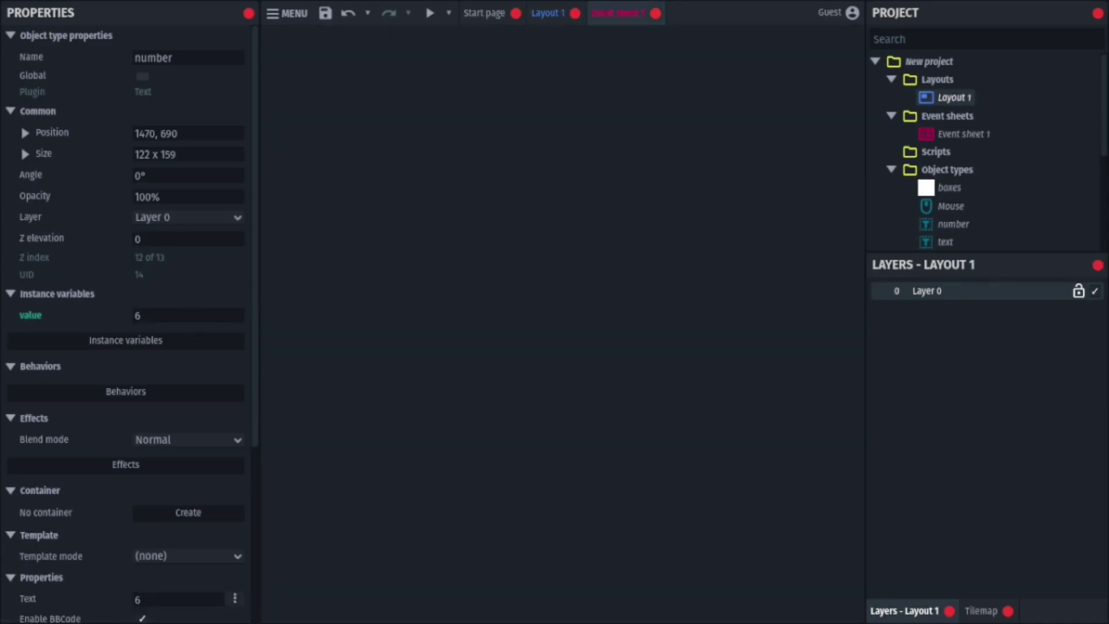
Add event 1 with the condition Mouse On Left button Clicked on the number object
right_click(440, 141)
left_click(463, 154)
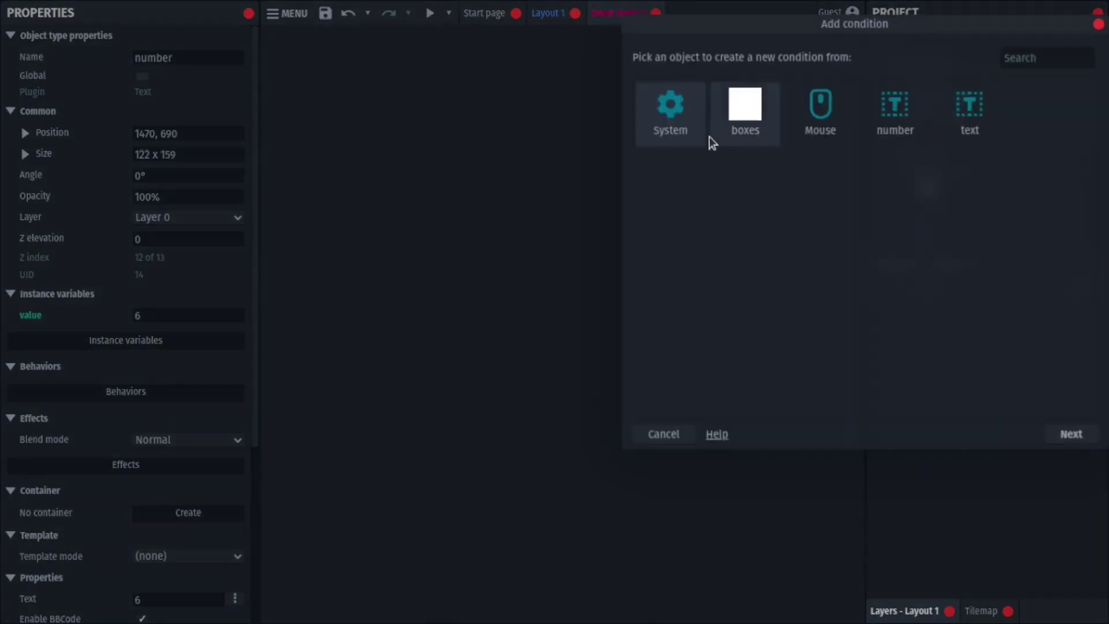
double_click(817, 123)
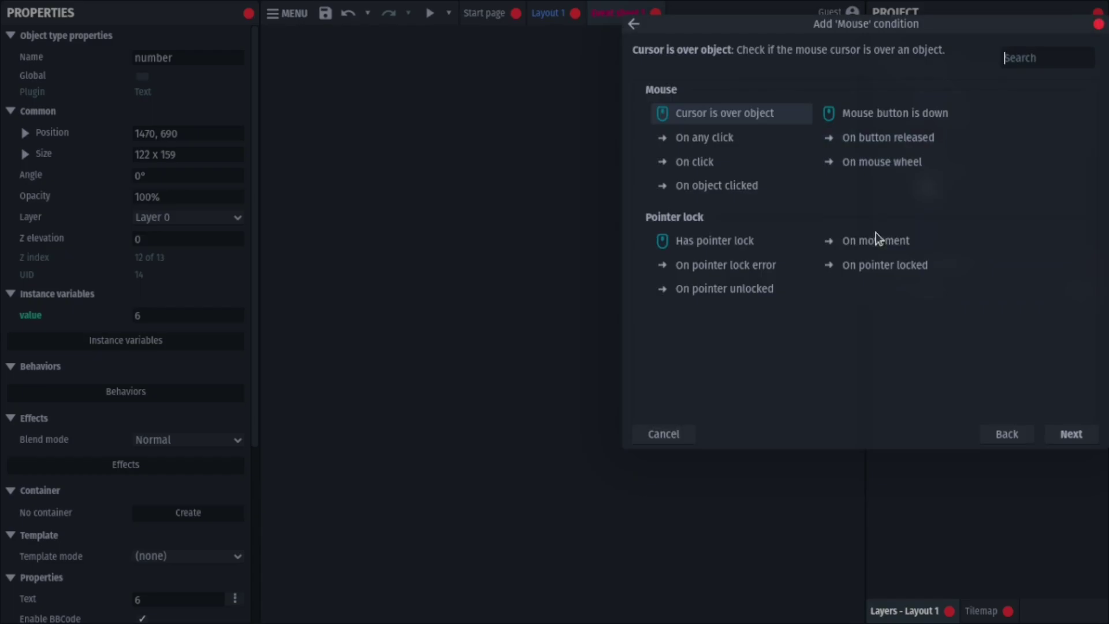
double_click(700, 185)
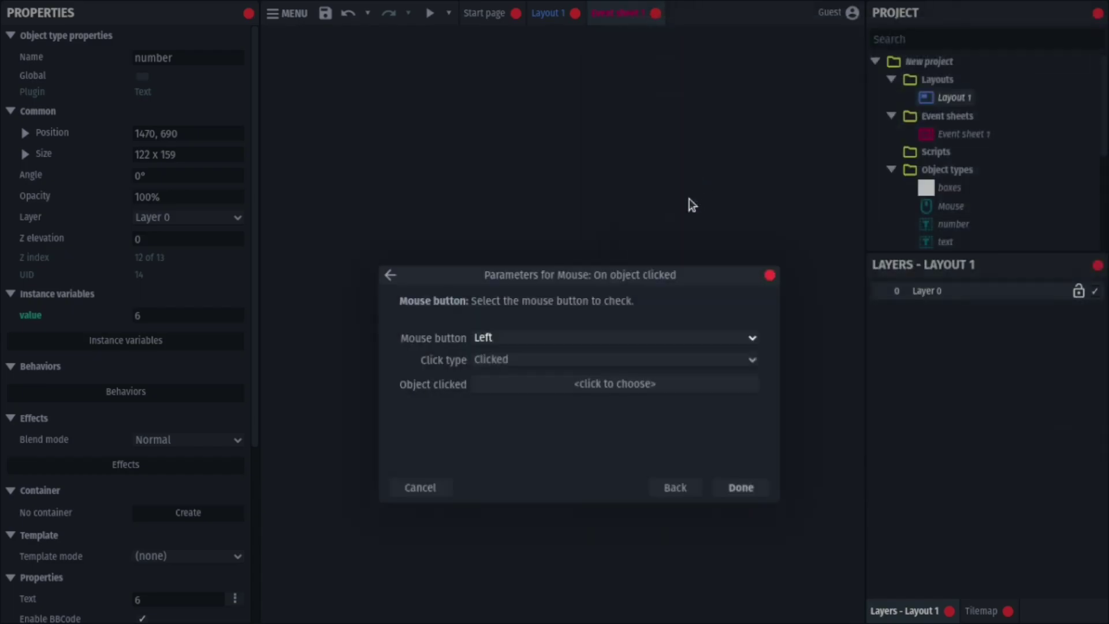
left_click(636, 390)
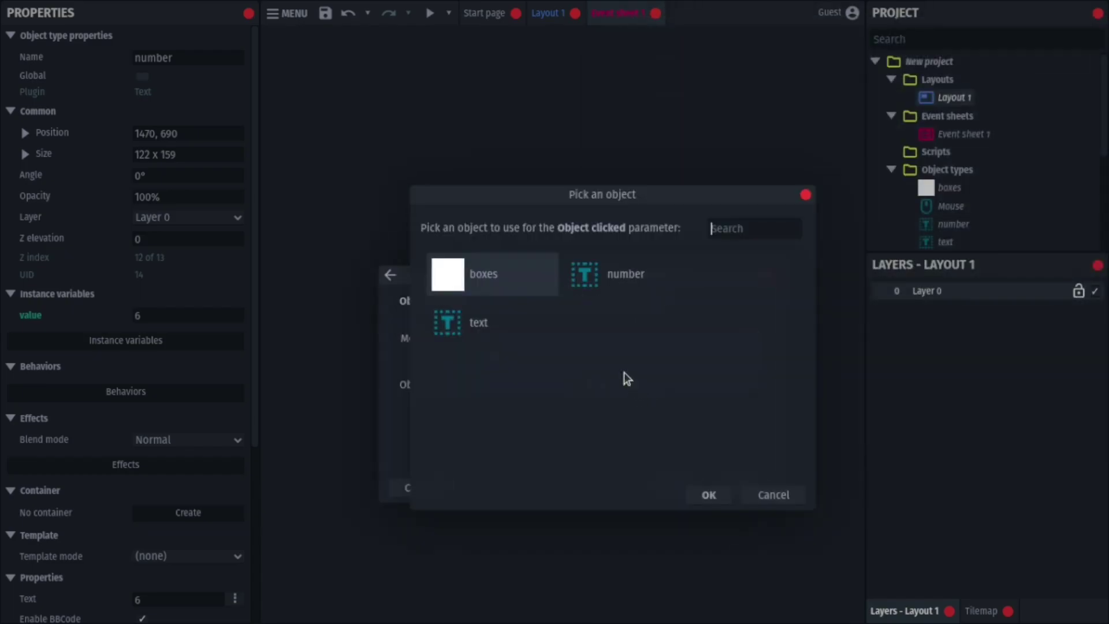
double_click(629, 274)
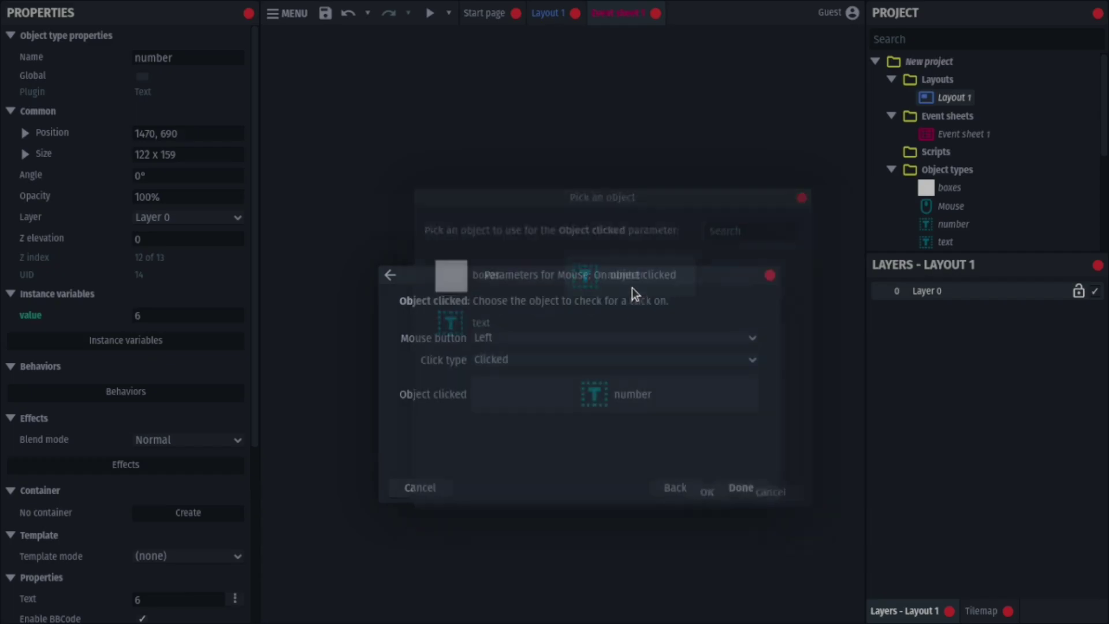
key("Return")
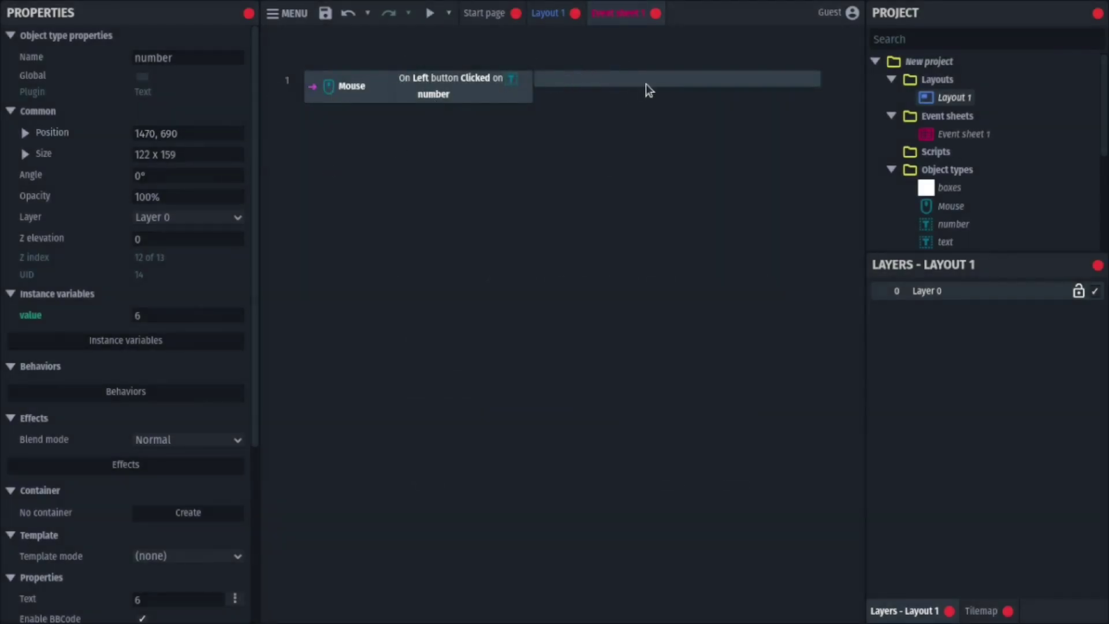
Give event 1 a number Set text action with text number.value
left_click(646, 78)
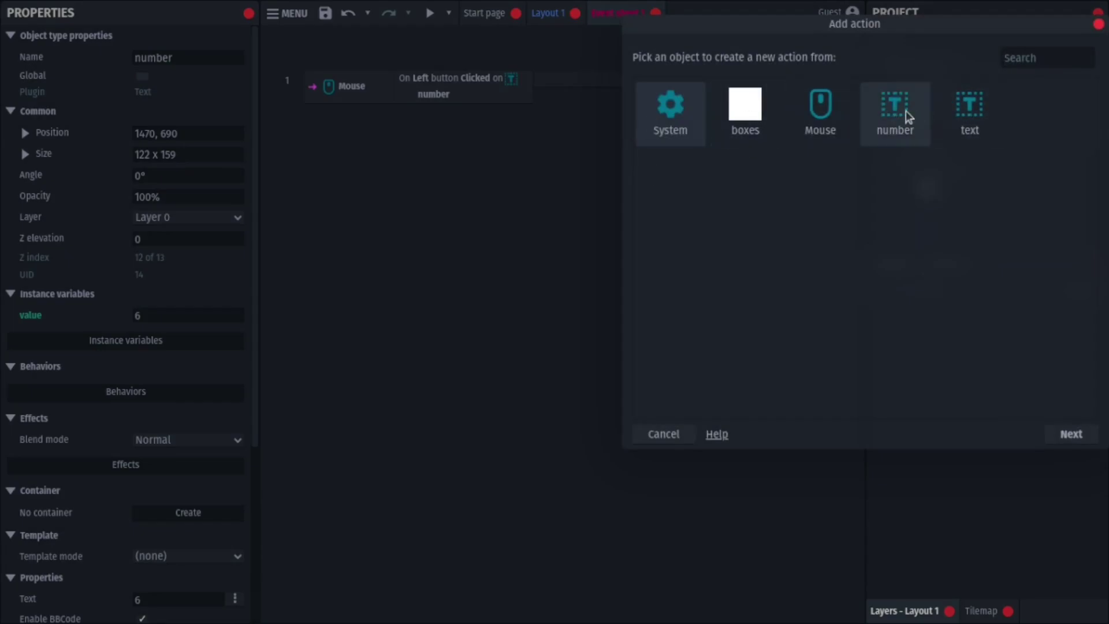
left_click(889, 110)
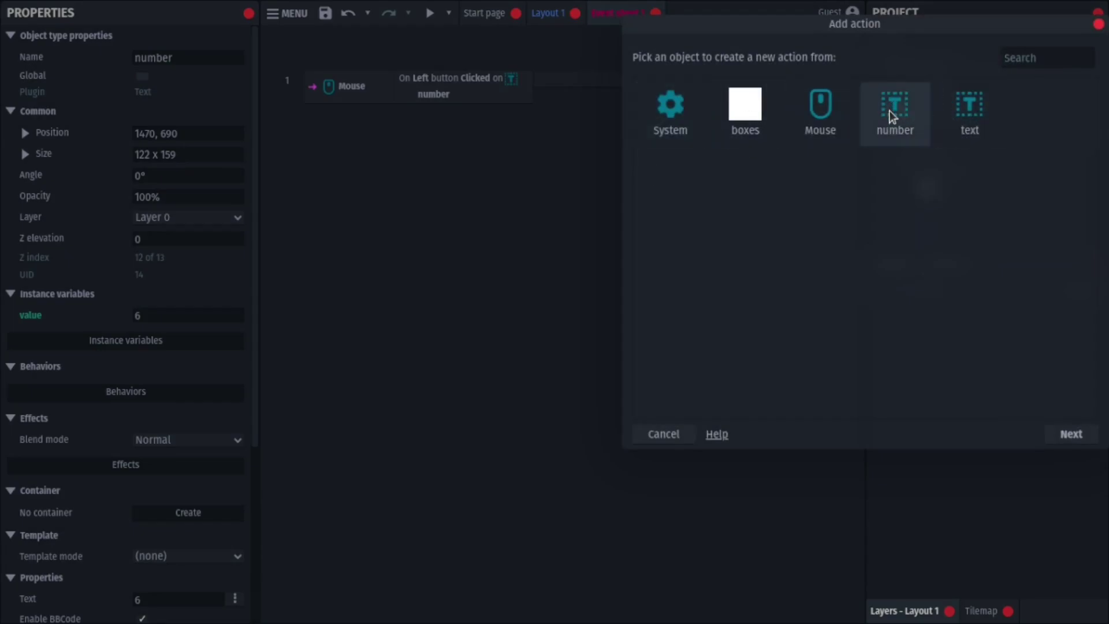
double_click(888, 110)
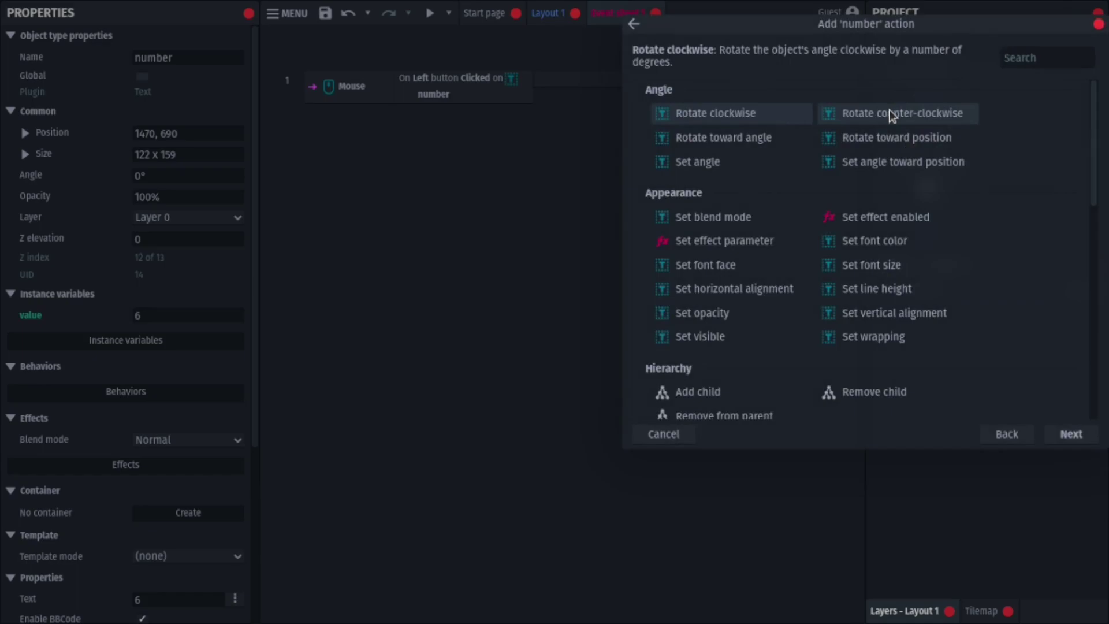
type("st te")
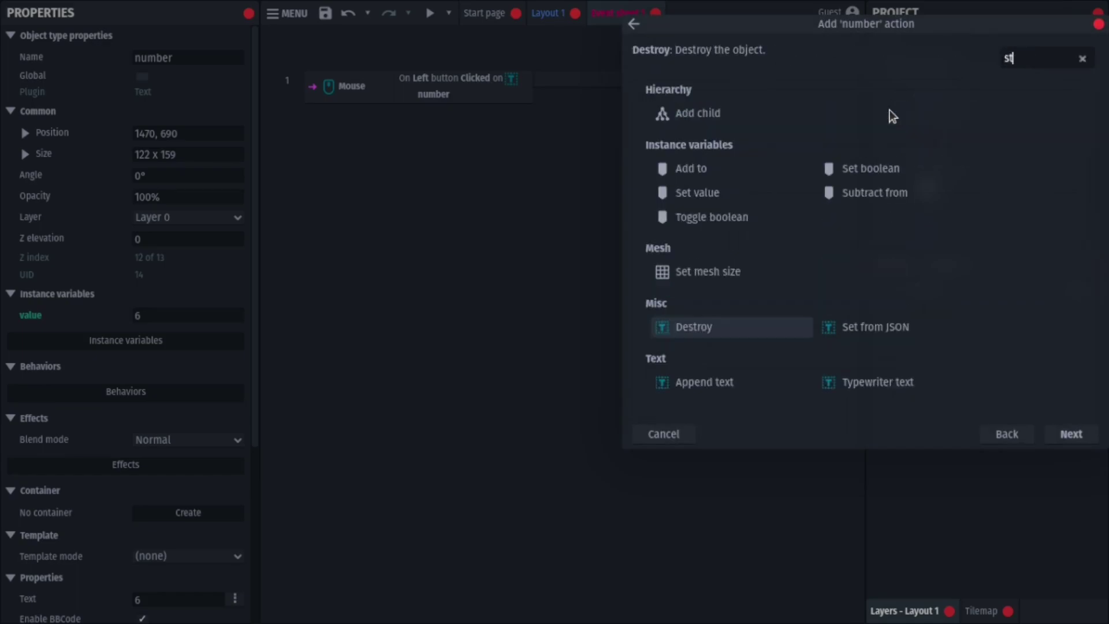
key("BackSpace")
key("BackSpace")
key("BackSpace")
key("BackSpace")
key("BackSpace")
type("set te")
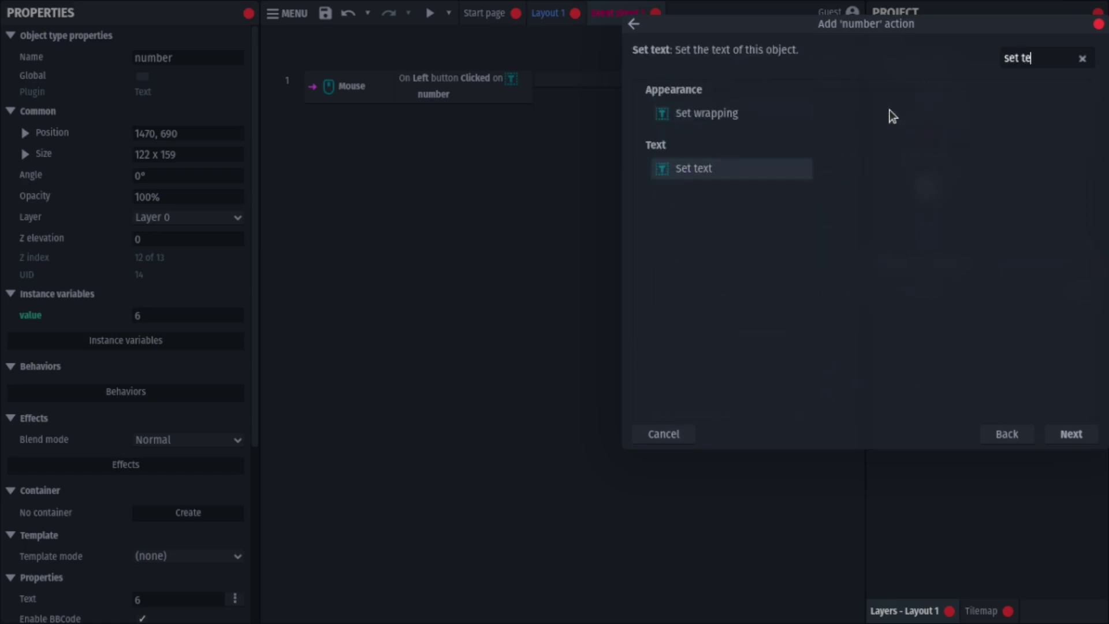
key("Return")
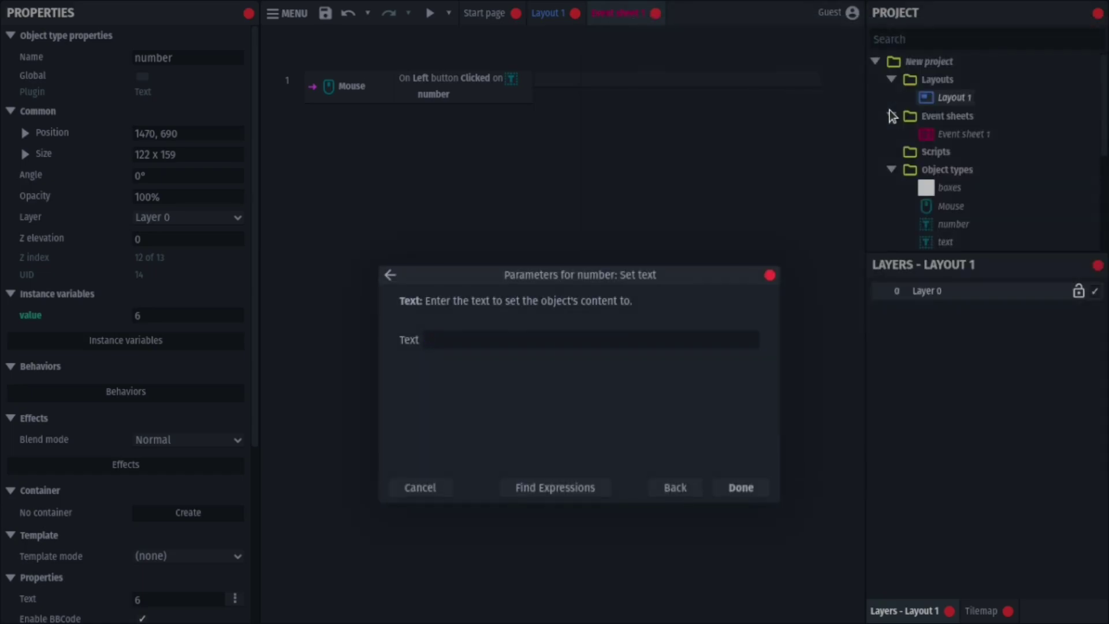
type("num")
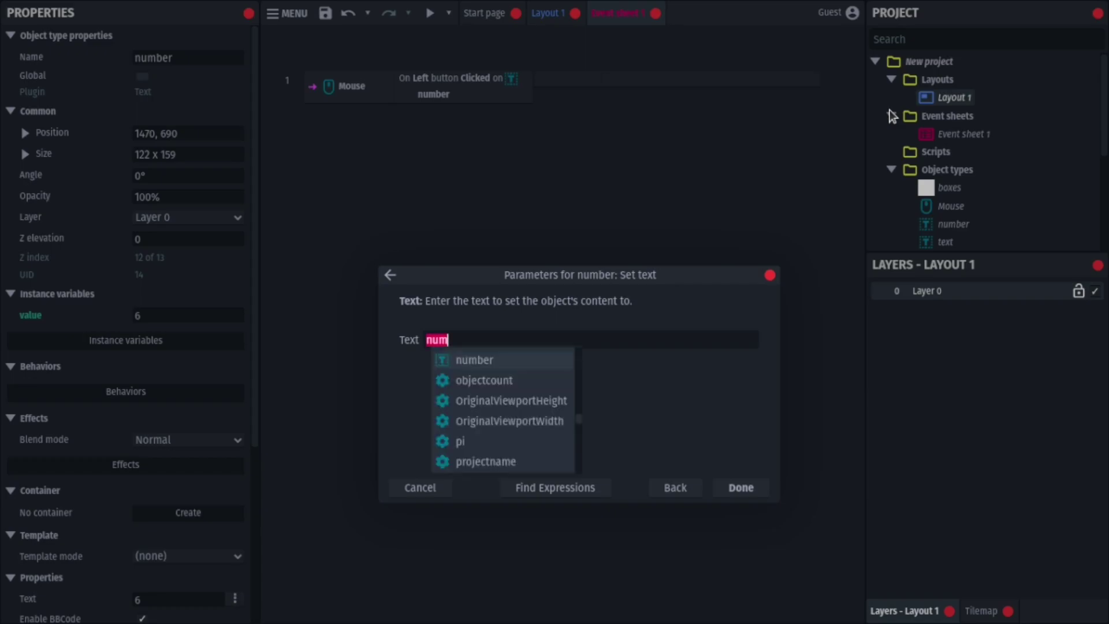
type("ber.value")
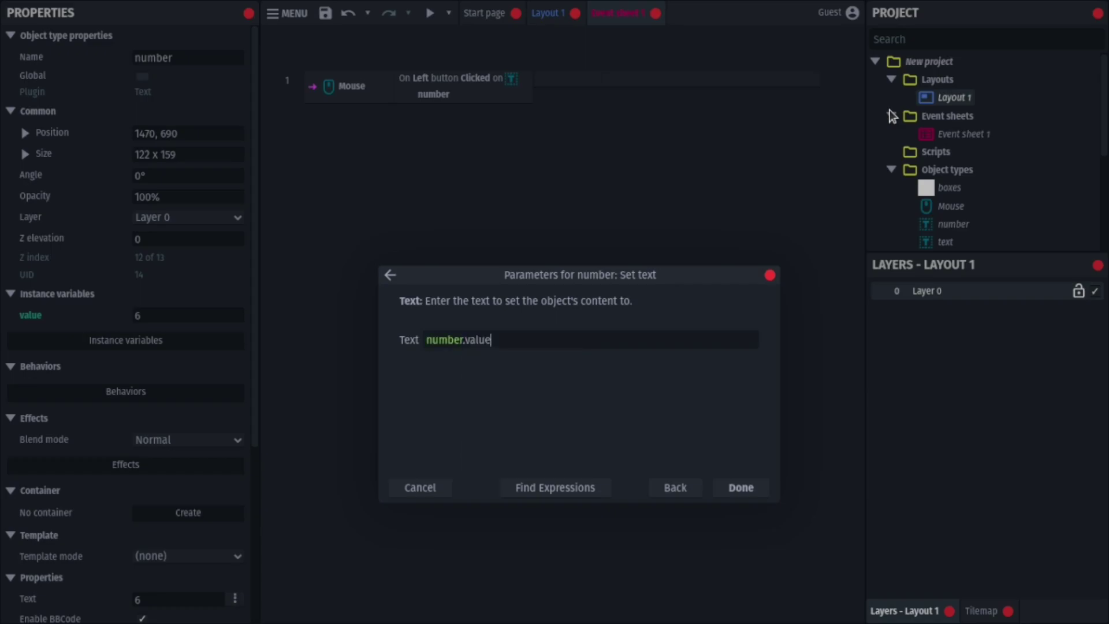
key("Return")
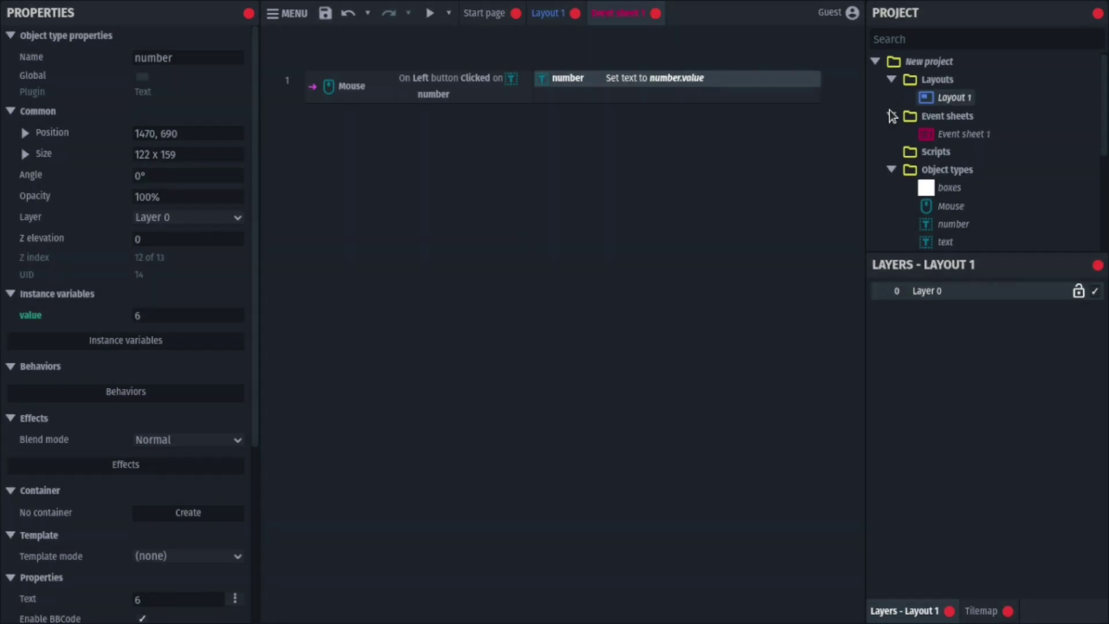
key("F5")
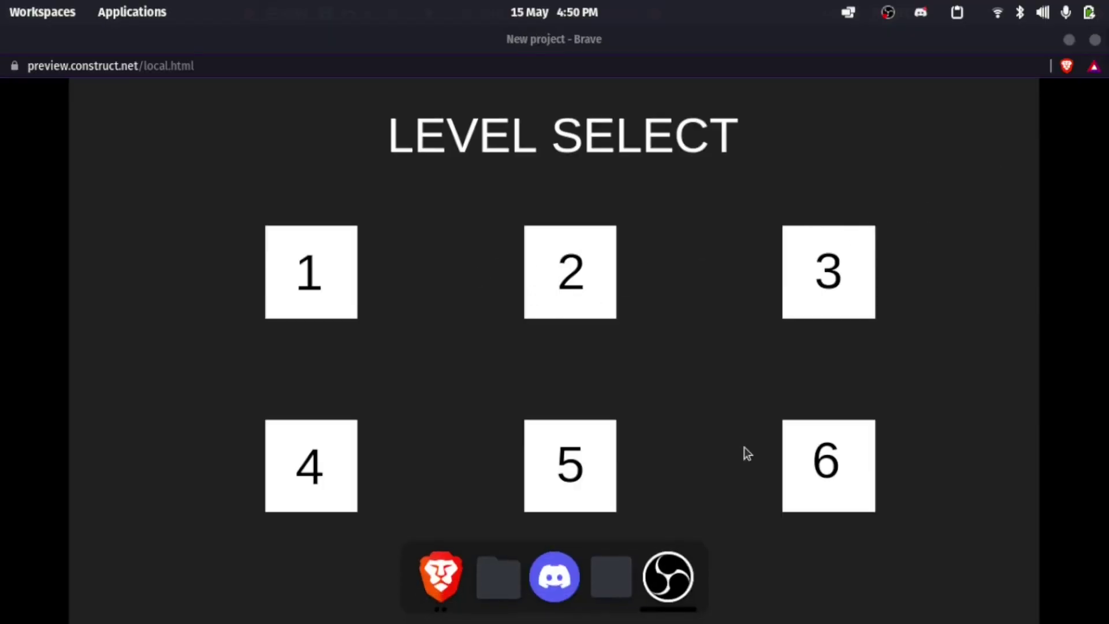
left_click(570, 463)
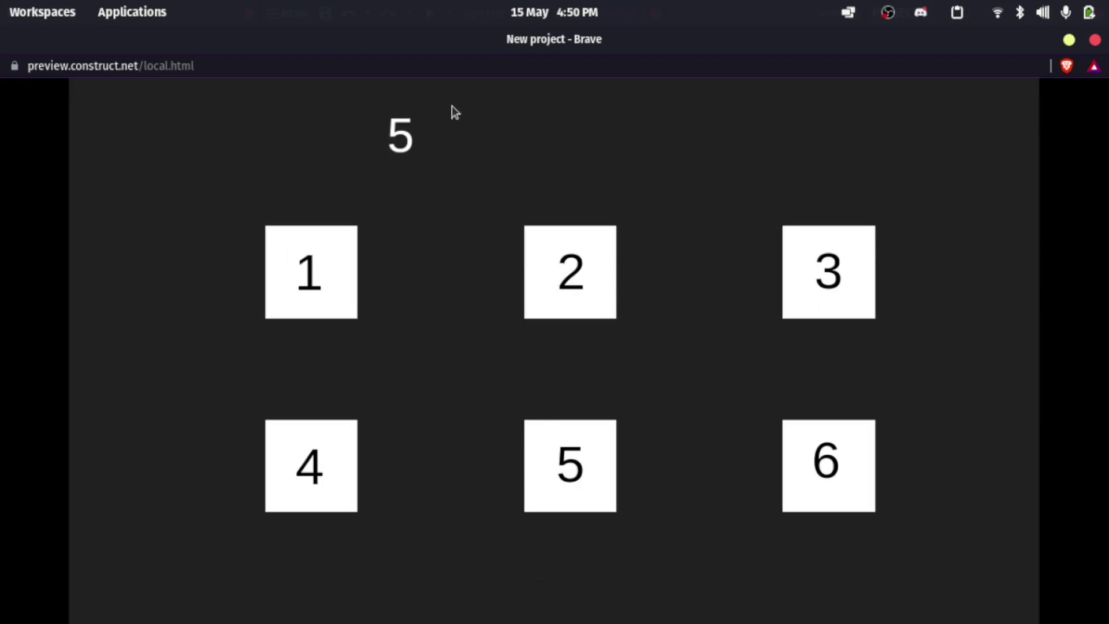
left_click(825, 271)
left_click(1095, 40)
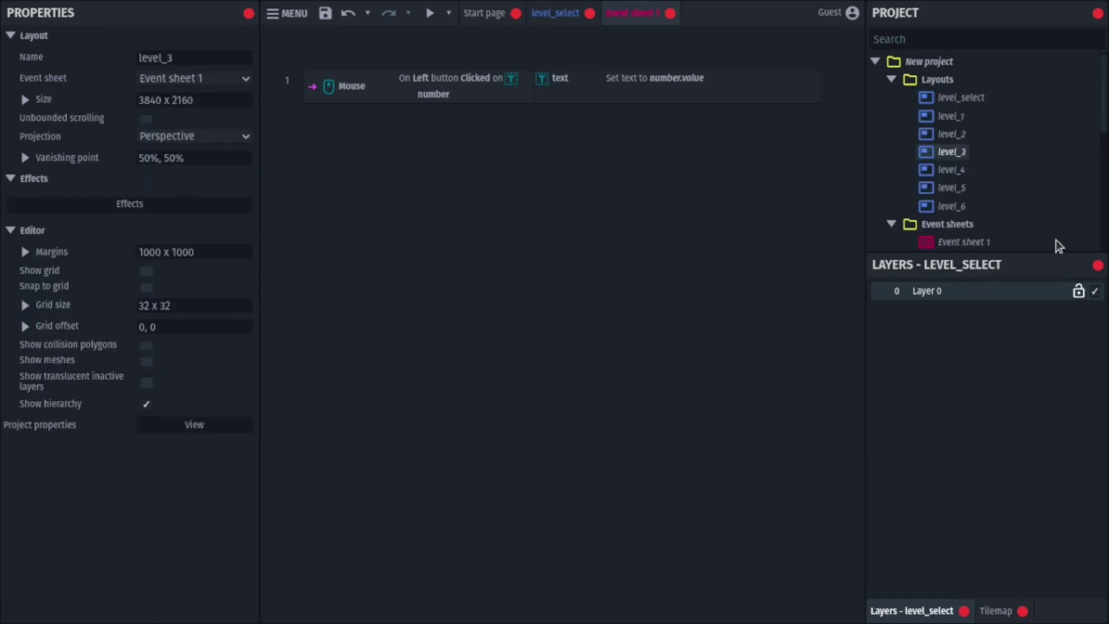
Select the level_select layout in the Project bar
left_click(930, 99)
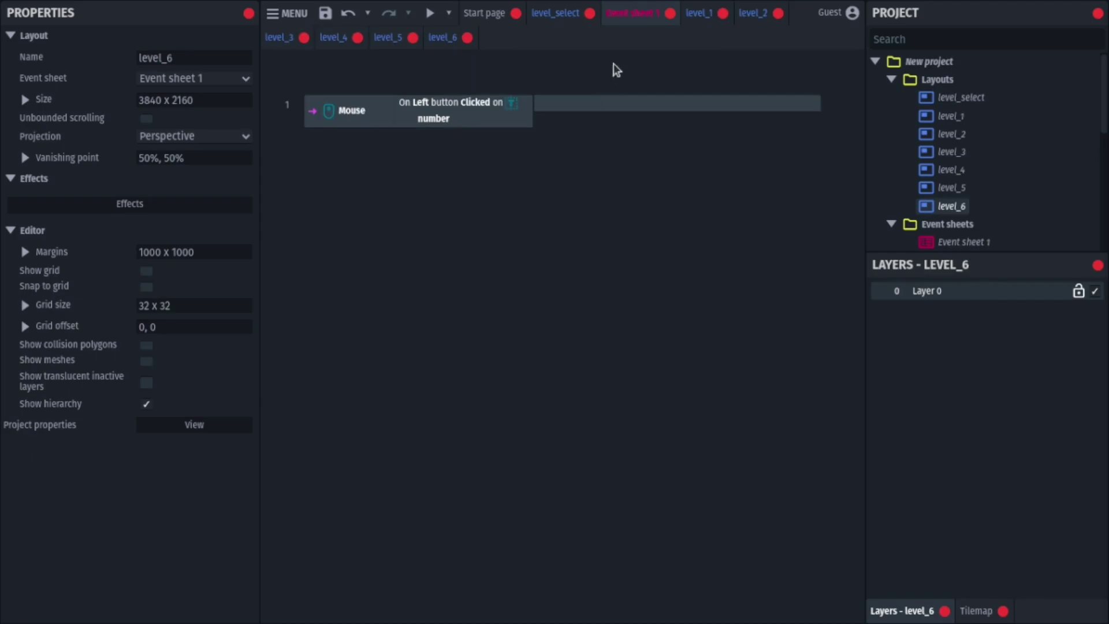
Add a System Go to layout (by name) action to event 1 with "level_"&number.value
double_click(680, 104)
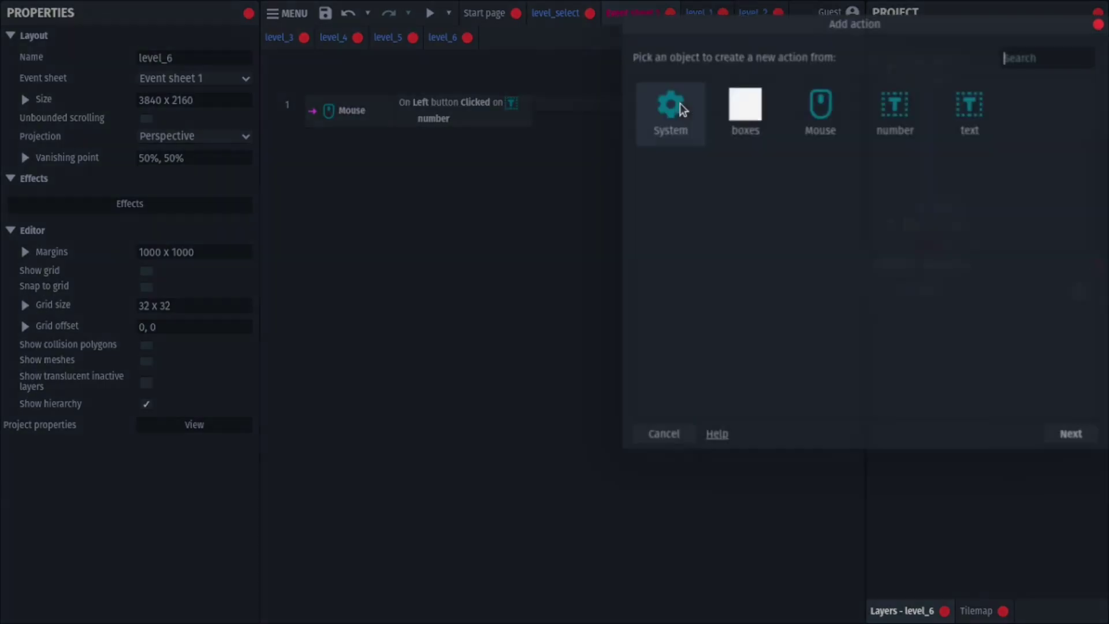
left_click(670, 104)
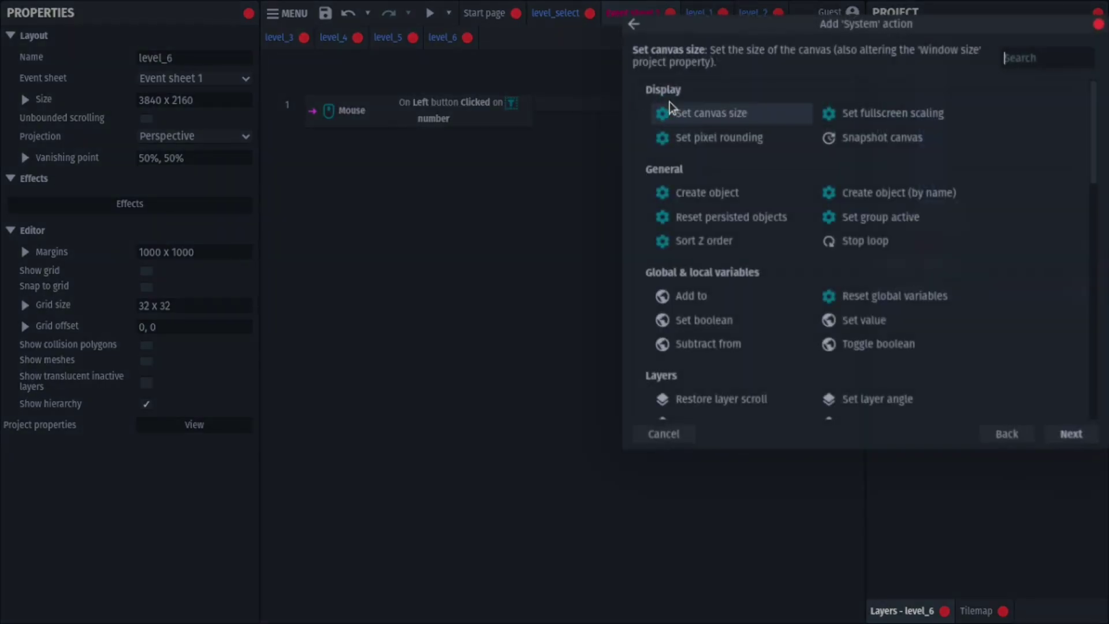
type("gpt")
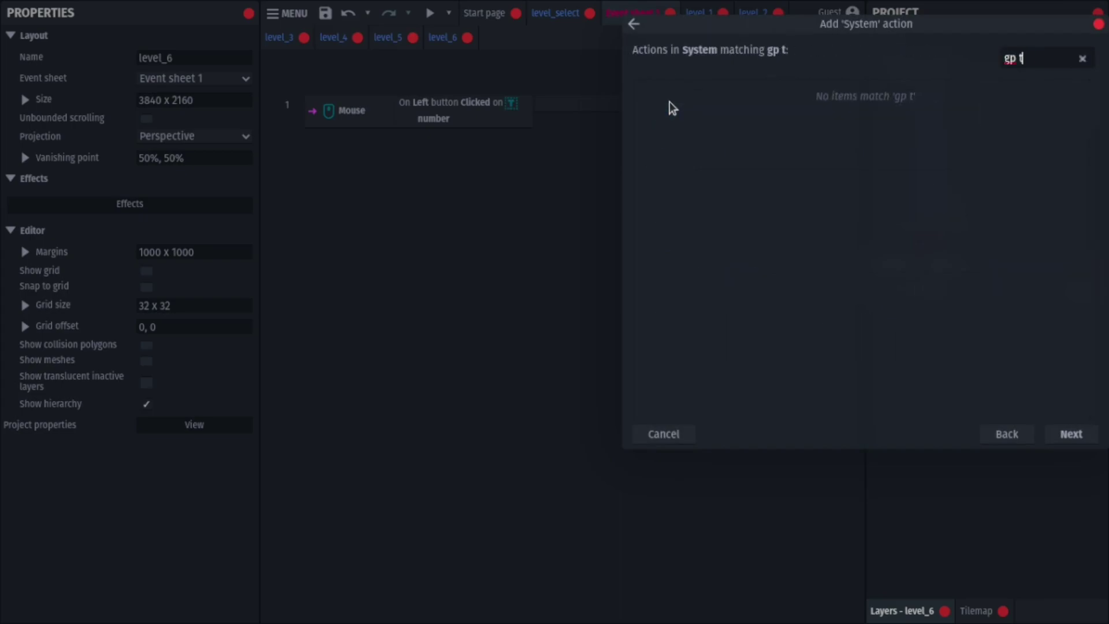
key("BackSpace")
key("BackSpace")
type("o to")
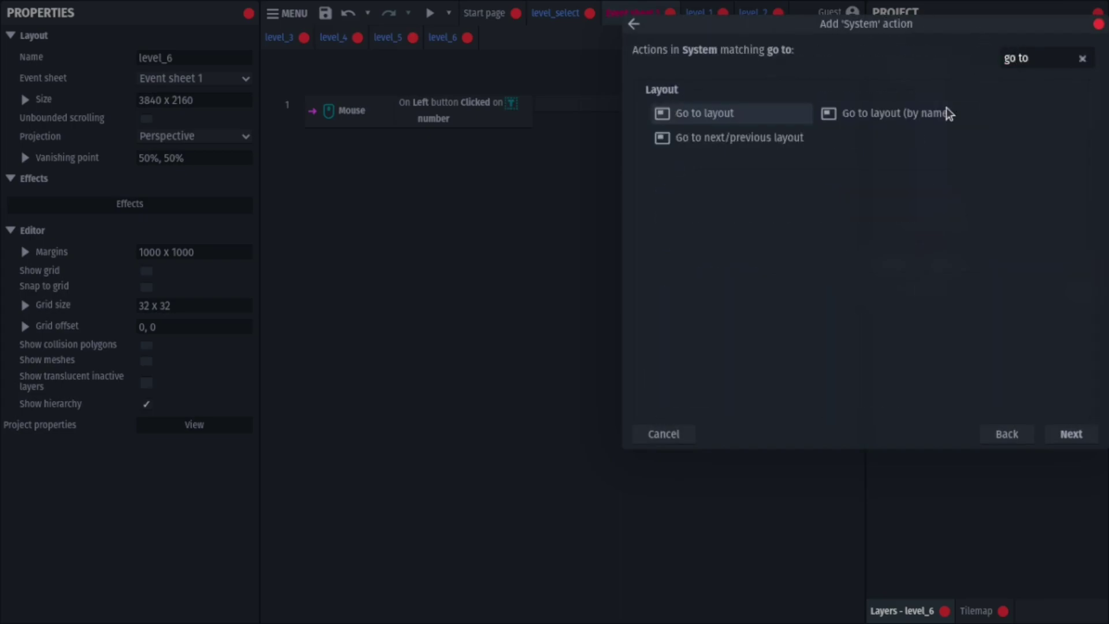
double_click(859, 110)
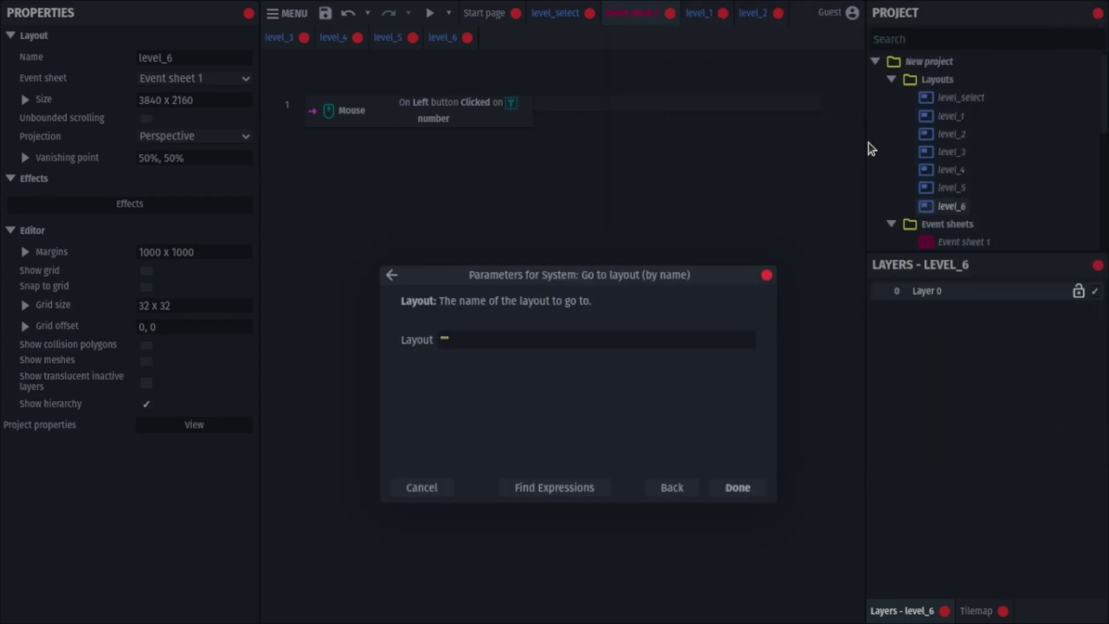
type("\"levlel_")
type("&nu")
key("Tab")
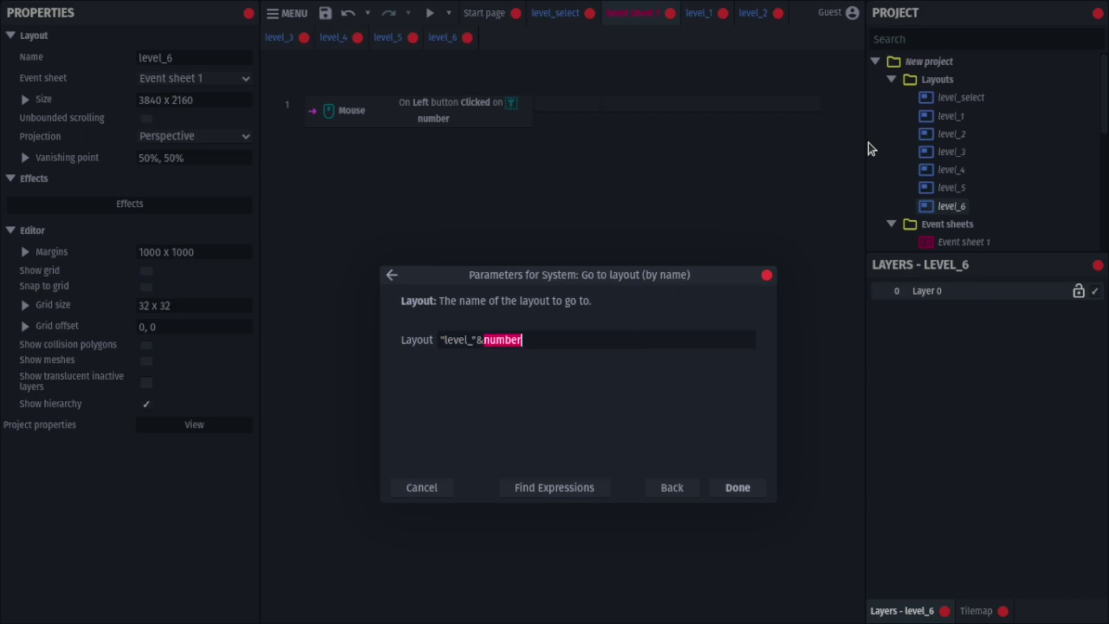
type(".val")
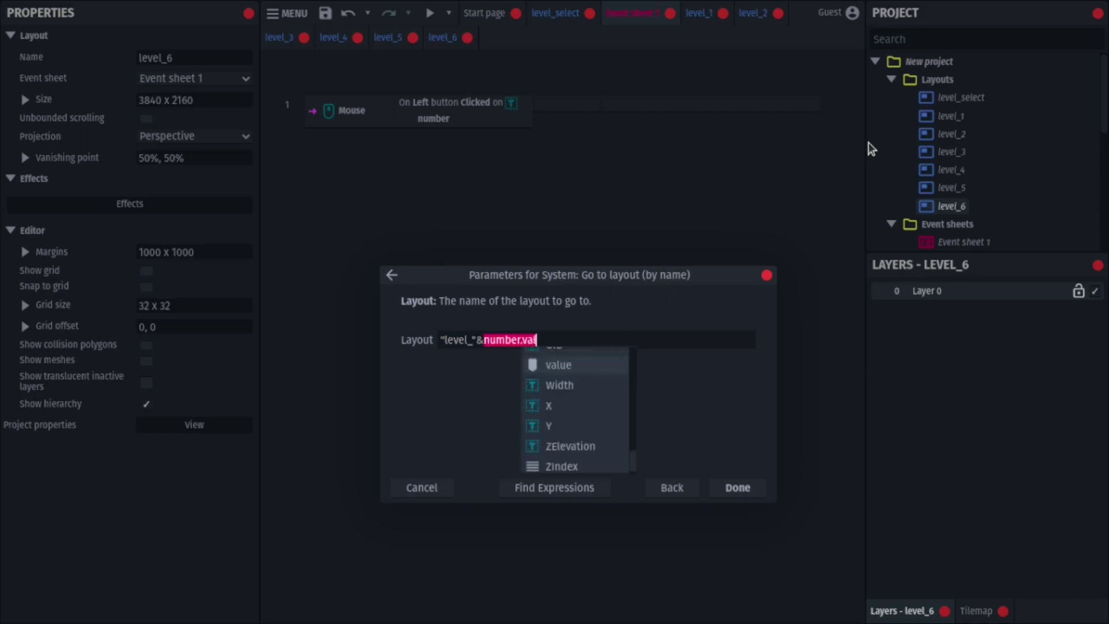
key("Tab")
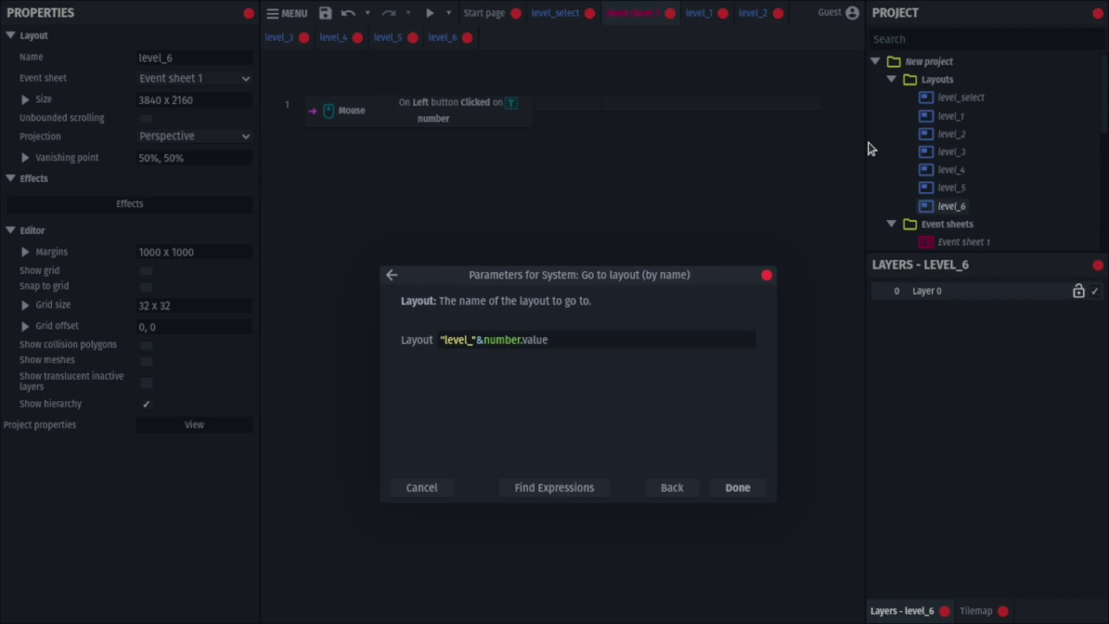
key("Return")
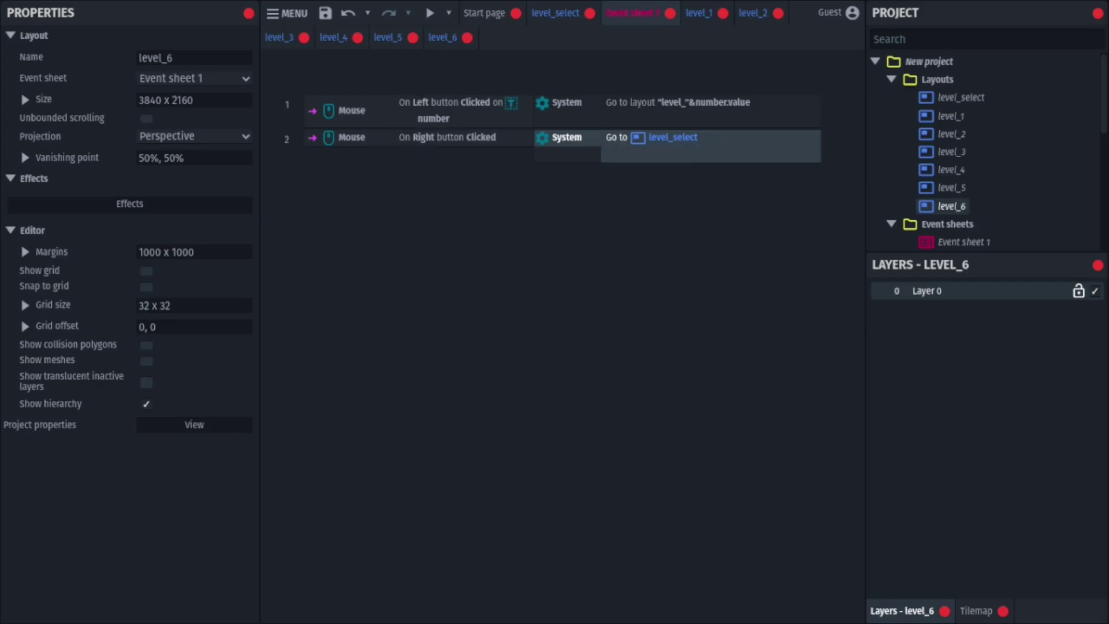
key("F5")
mouse_move(555, 622)
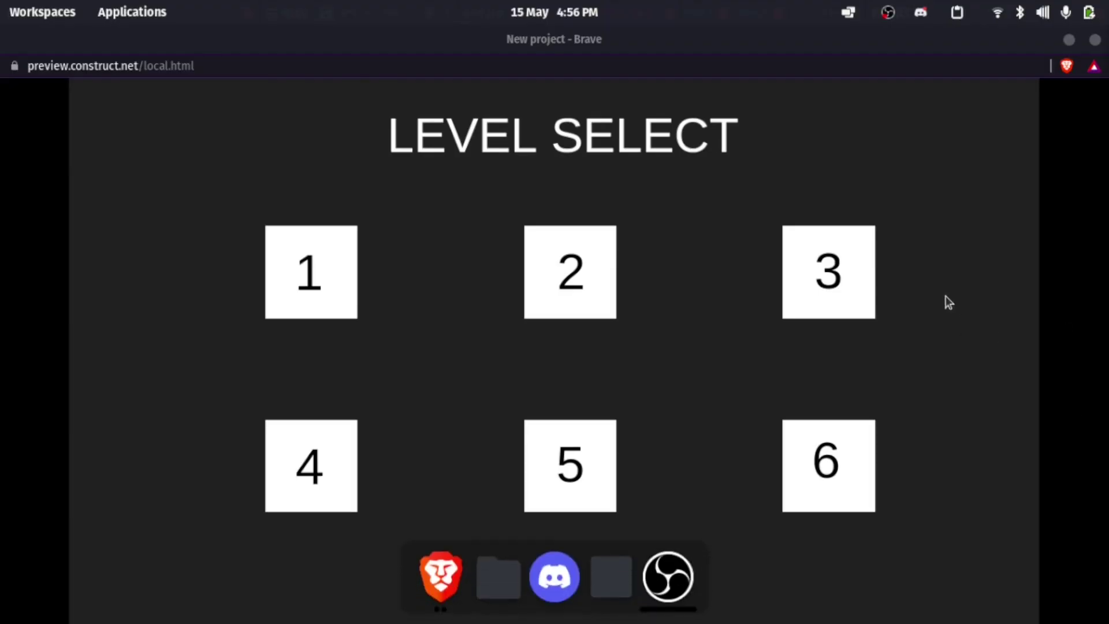
left_click(829, 267)
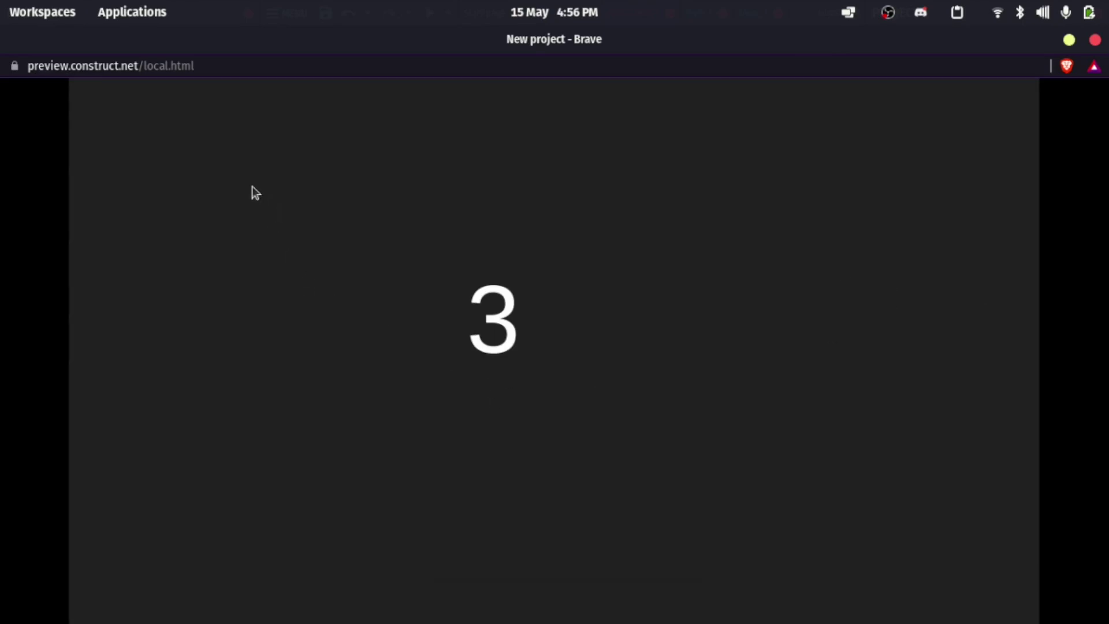
left_click(797, 273)
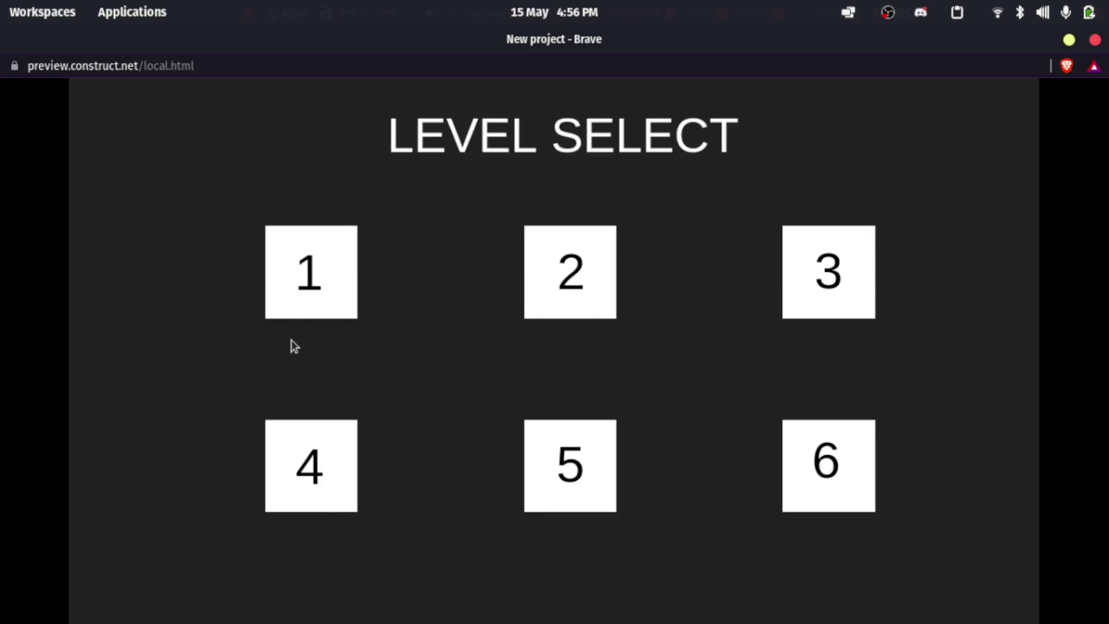
left_click(576, 458)
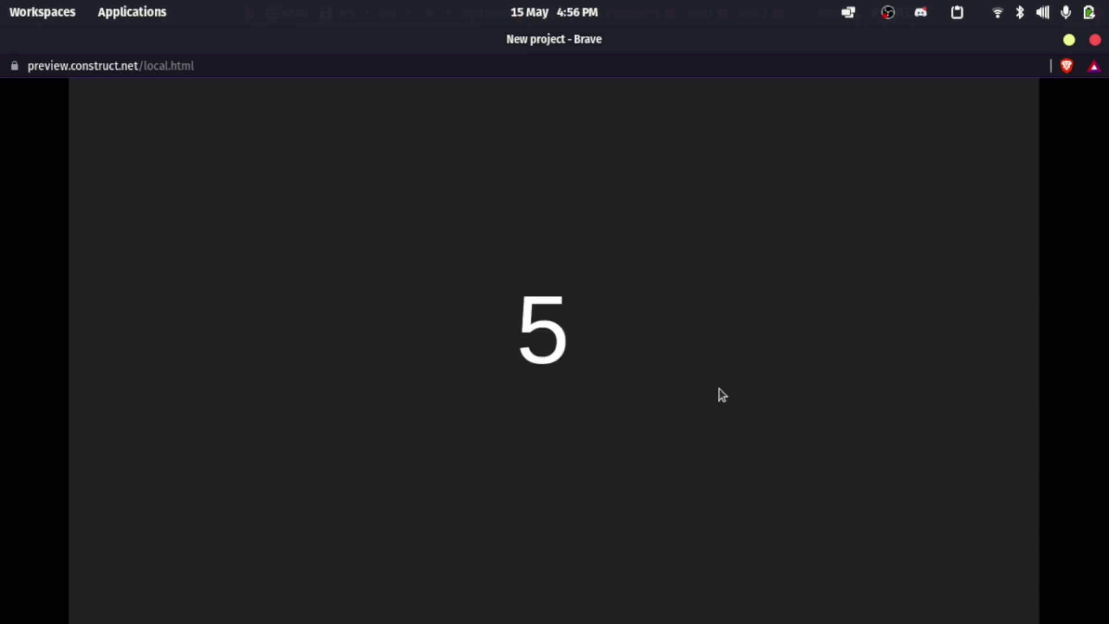
left_click(331, 460)
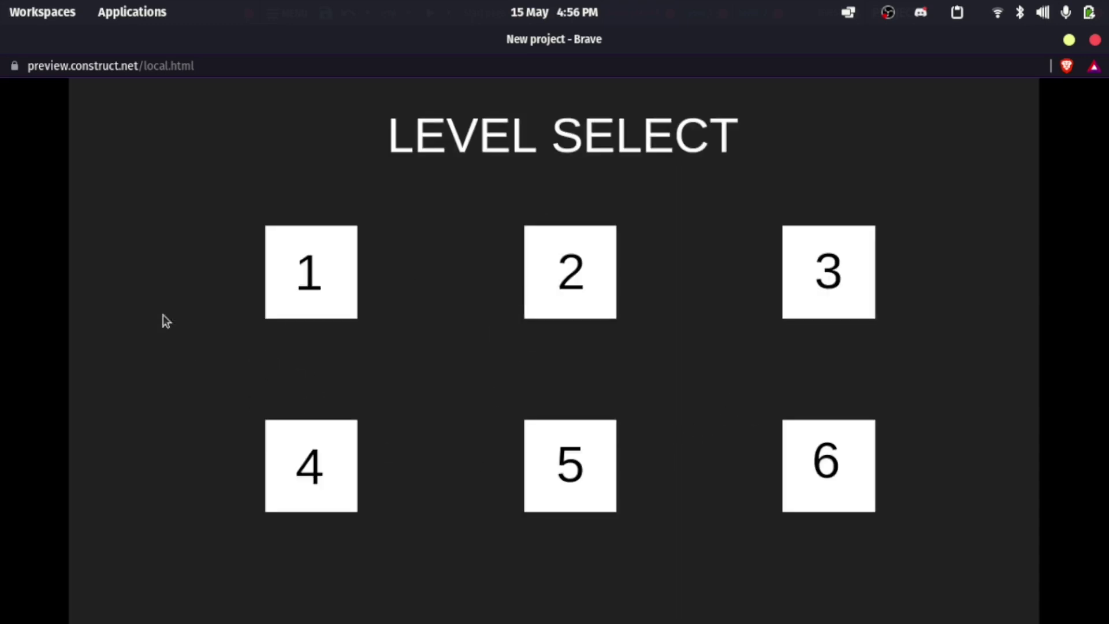
key("alt+Tab")
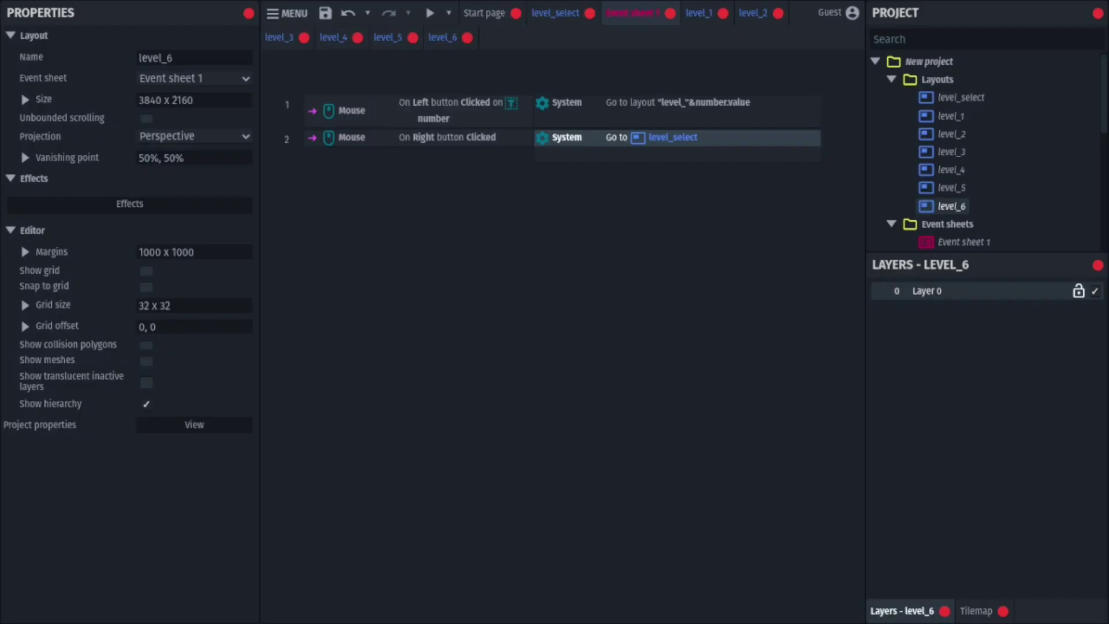